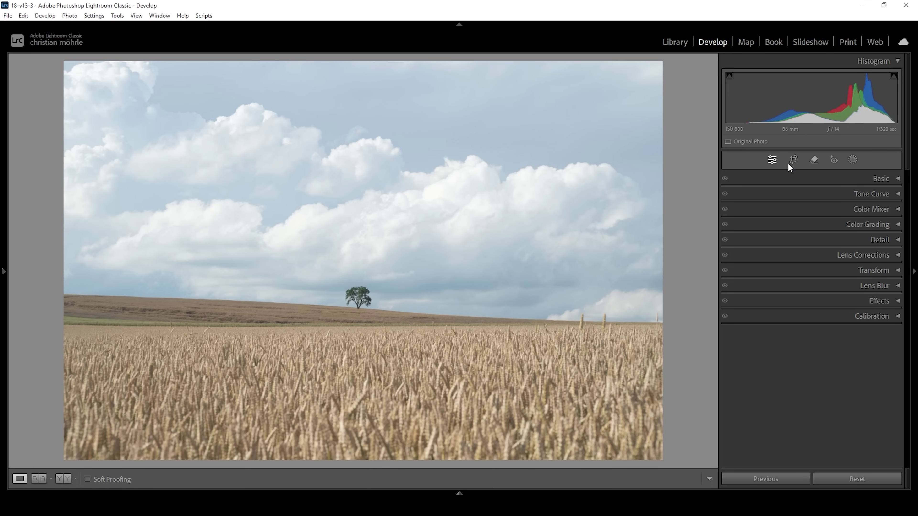
- Open the Crop & Straighten tool on the wheat-field photo, keeping the full original frame
click(795, 160)
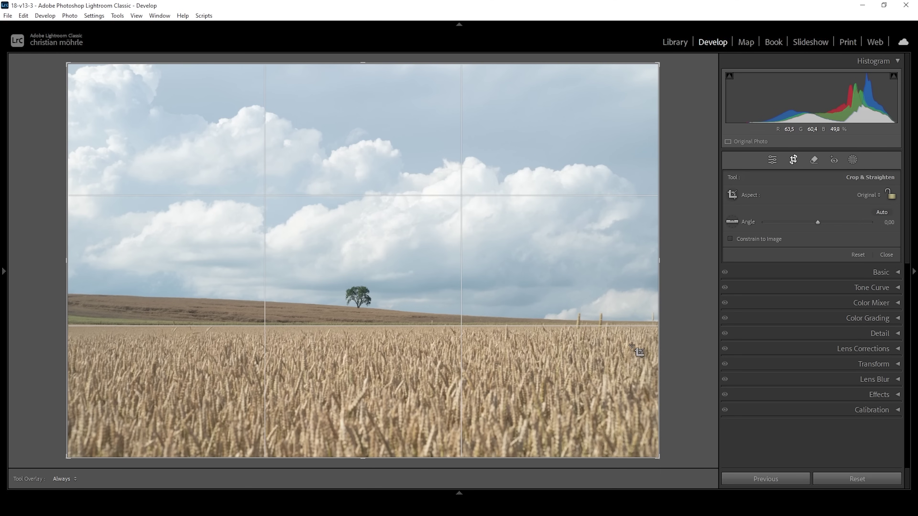
- Rotate the photo about -1.98° to level the horizon, trim the bottom-right corner, and apply the crop
drag(45, 62, 12, 63)
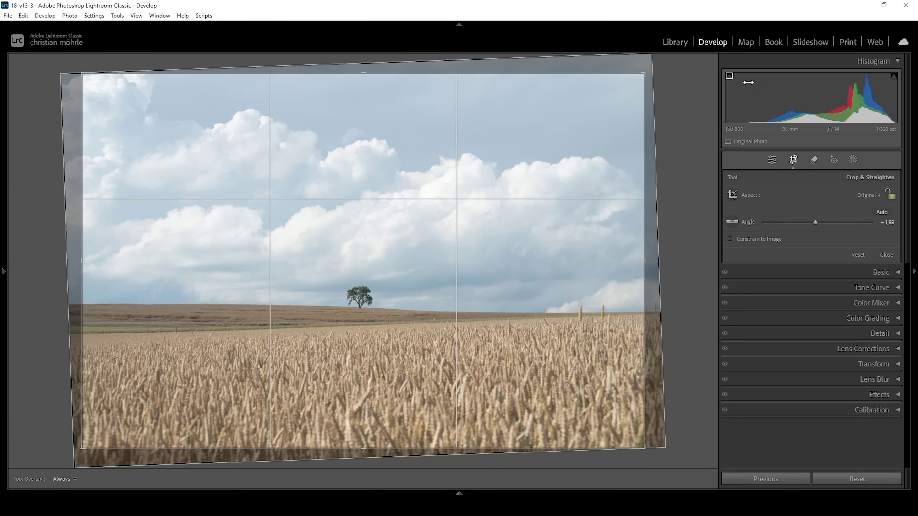
click(770, 161)
key(r)
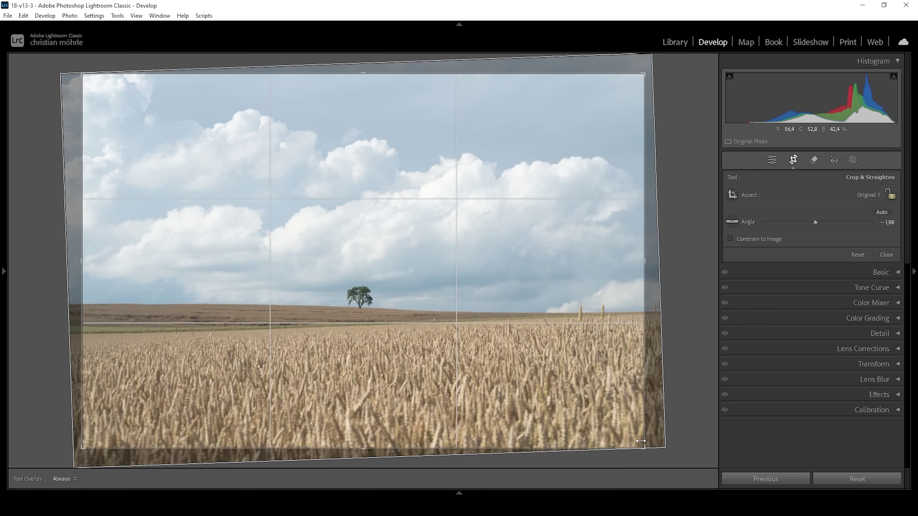
drag(648, 447, 639, 445)
click(792, 162)
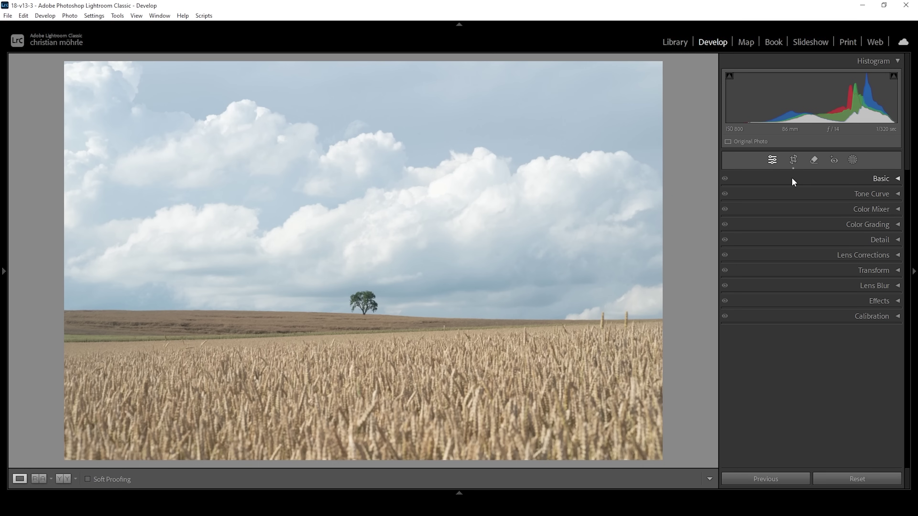
- In the Basic panel, set Highlights -100, Shadows +12, Blacks -26 and Texture +7
click(792, 179)
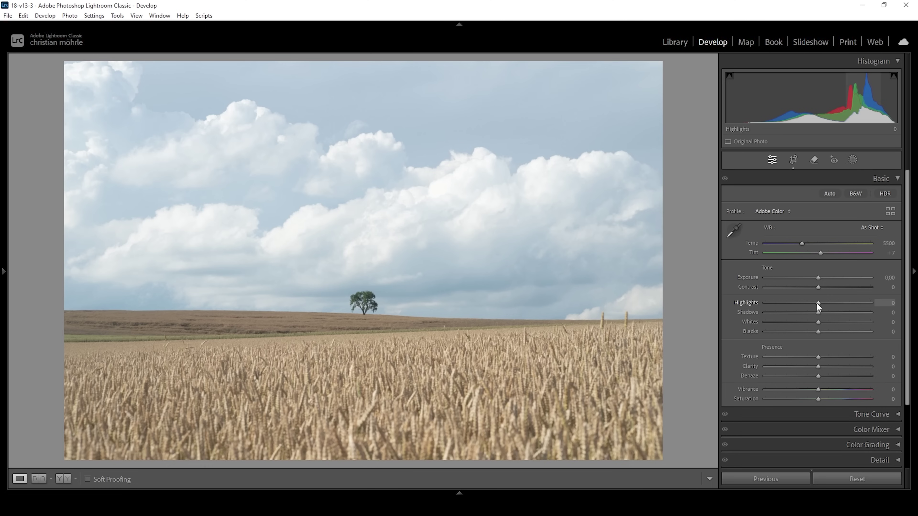
drag(817, 302, 726, 293)
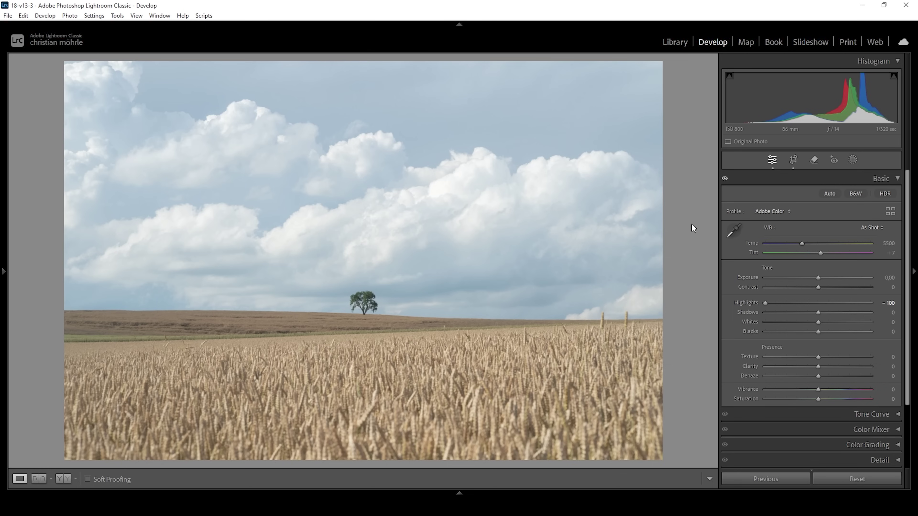
drag(820, 312, 825, 311)
drag(815, 333, 802, 334)
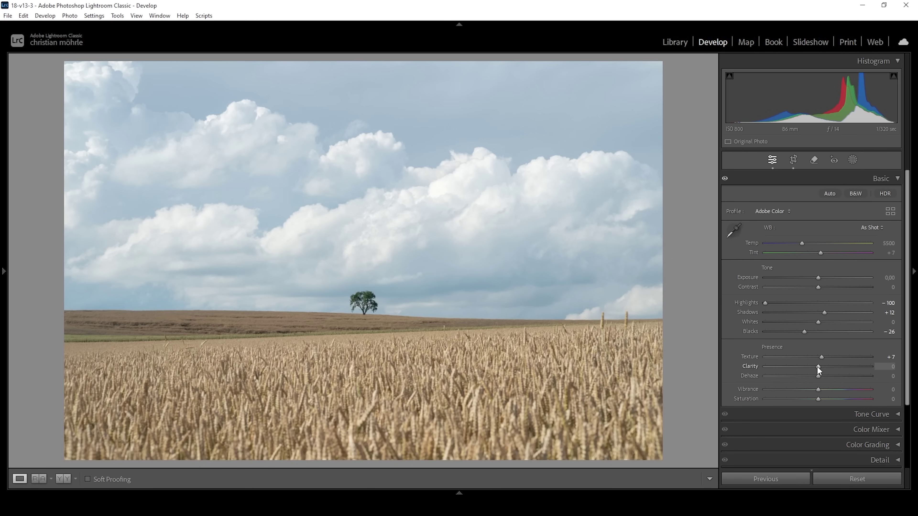
- Add Clarity +5 and set the white balance Temp to 6650
drag(817, 366, 822, 370)
drag(802, 243, 814, 243)
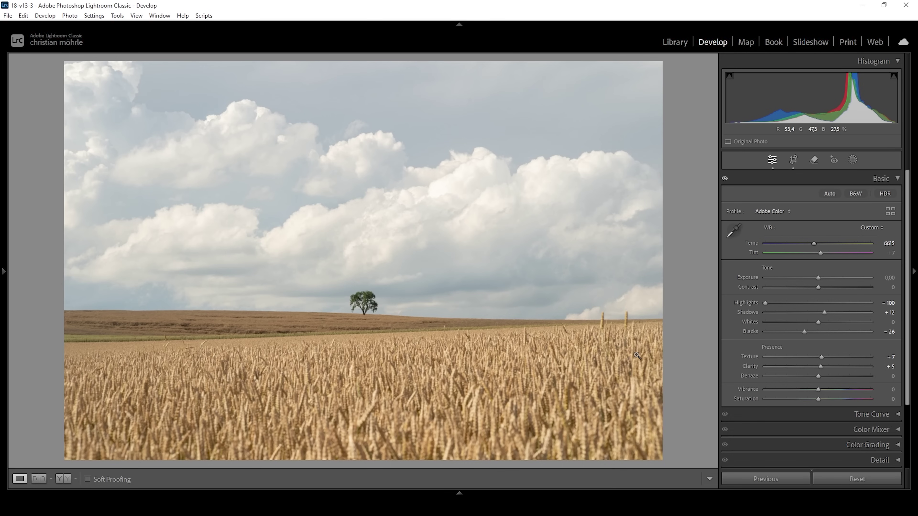
click(887, 243)
text(6650)
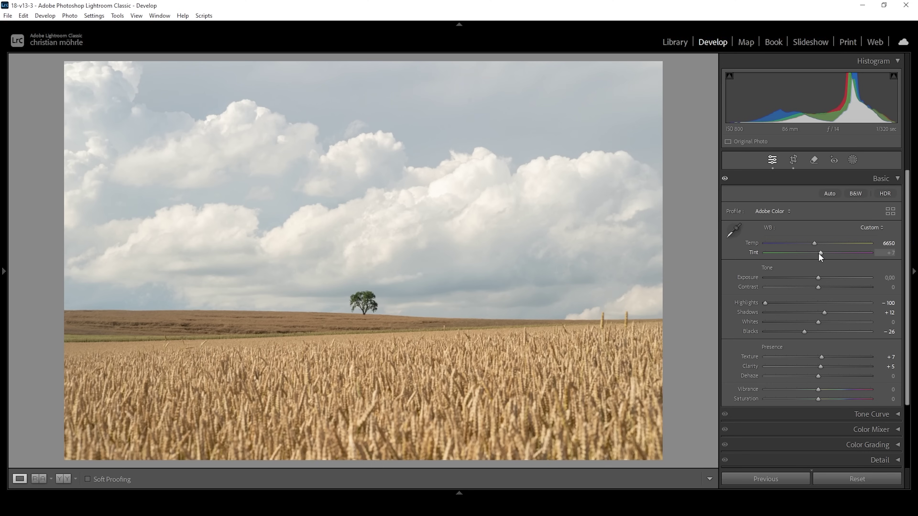
- Set Tint to +11 and show the edit beside the reference photo
drag(820, 253, 821, 254)
key(Up)
key(Up)
click(890, 252)
text(11)
key(Return)
click(38, 480)
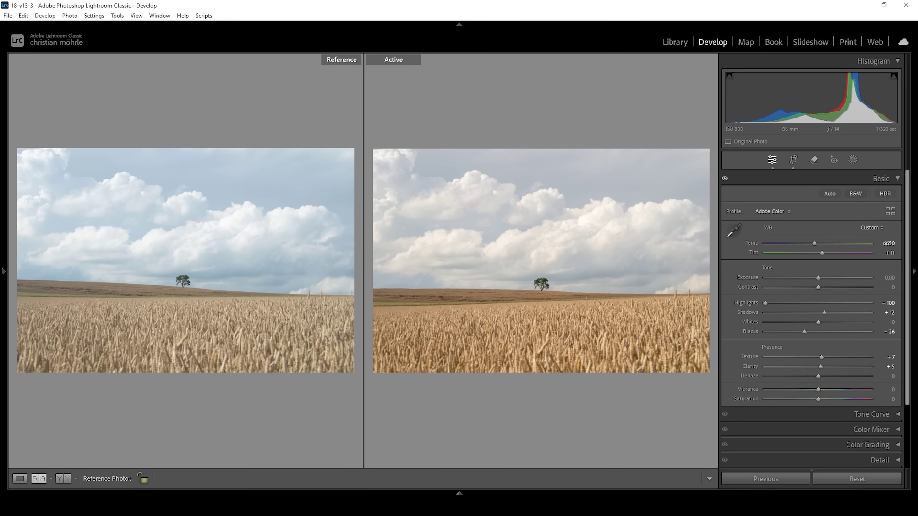
- Back in Loupe view, sample the sky into a Color Range mask and lower its Exposure to -0.60
click(19, 479)
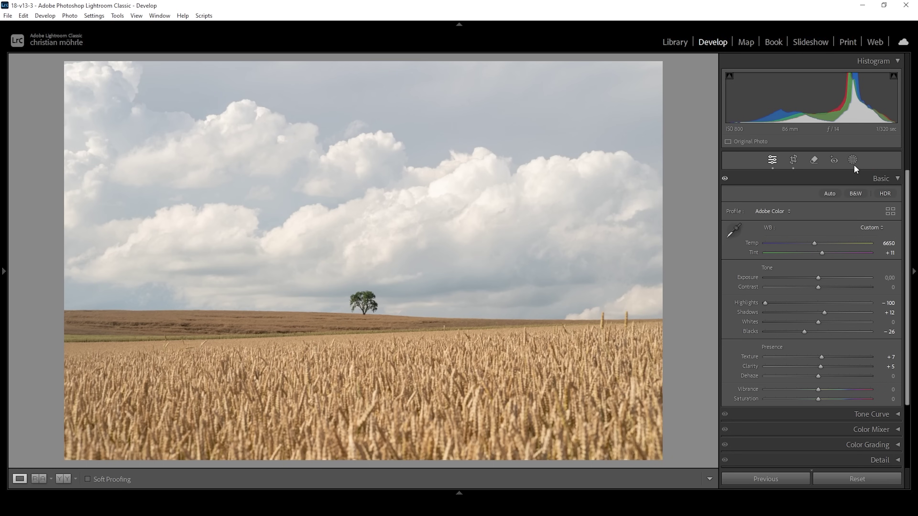
click(853, 160)
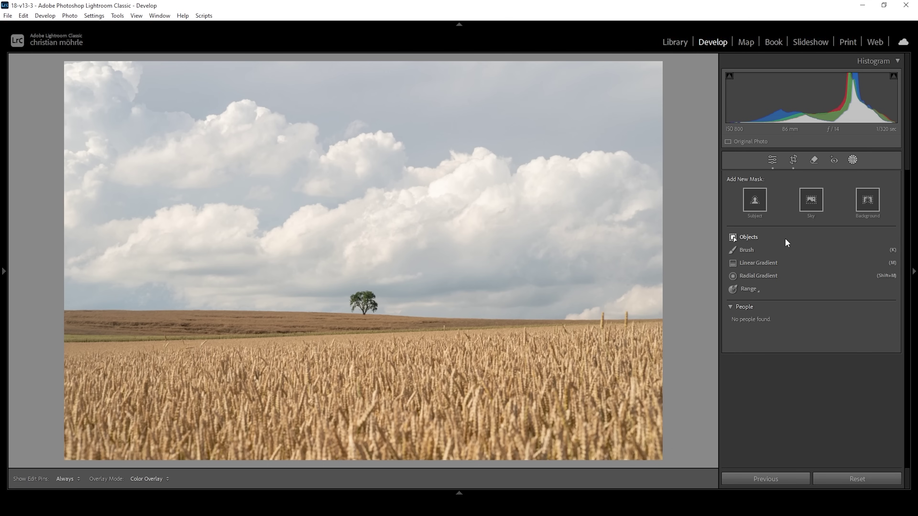
click(749, 292)
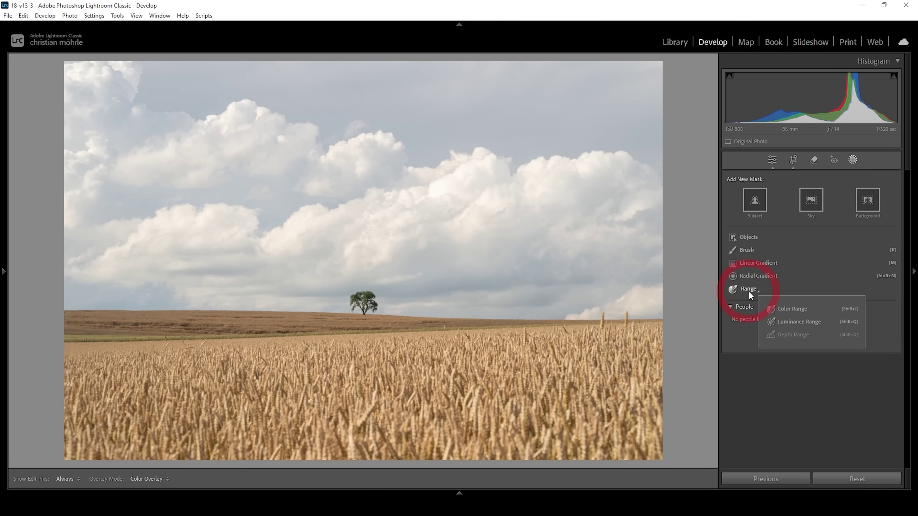
click(780, 308)
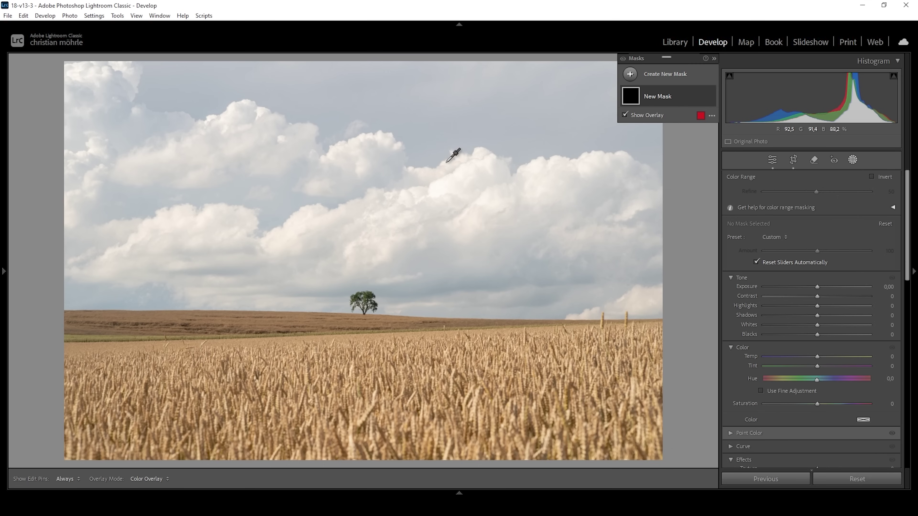
click(432, 162)
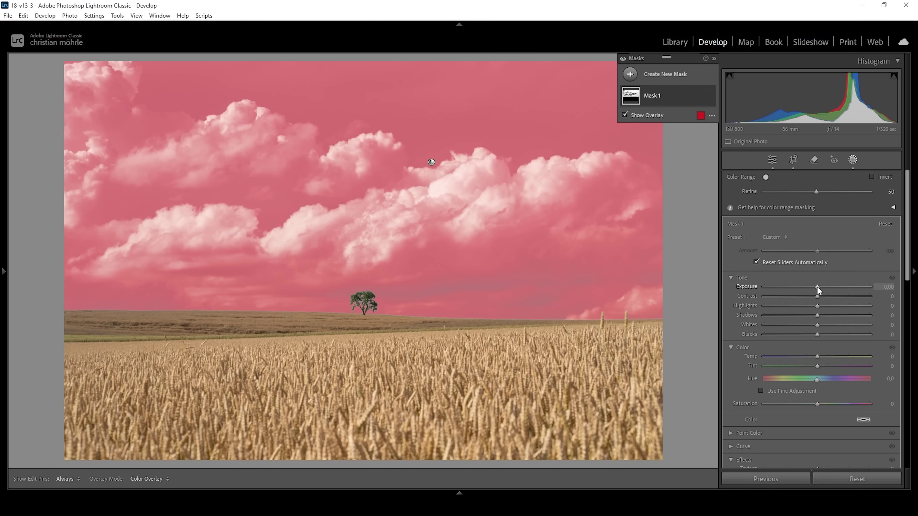
drag(817, 287, 809, 288)
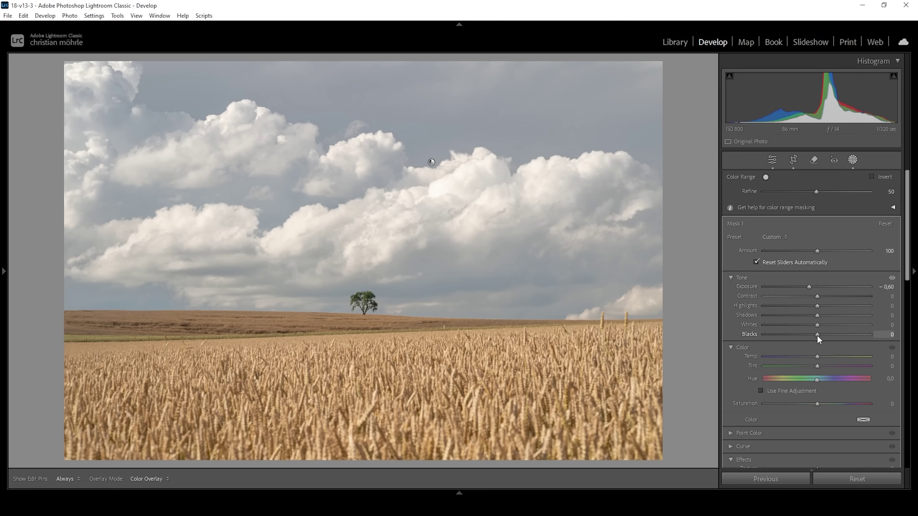
- Give the sky mask Blacks -16, Temp -6 and Noise Reduction 49
drag(817, 335, 814, 357)
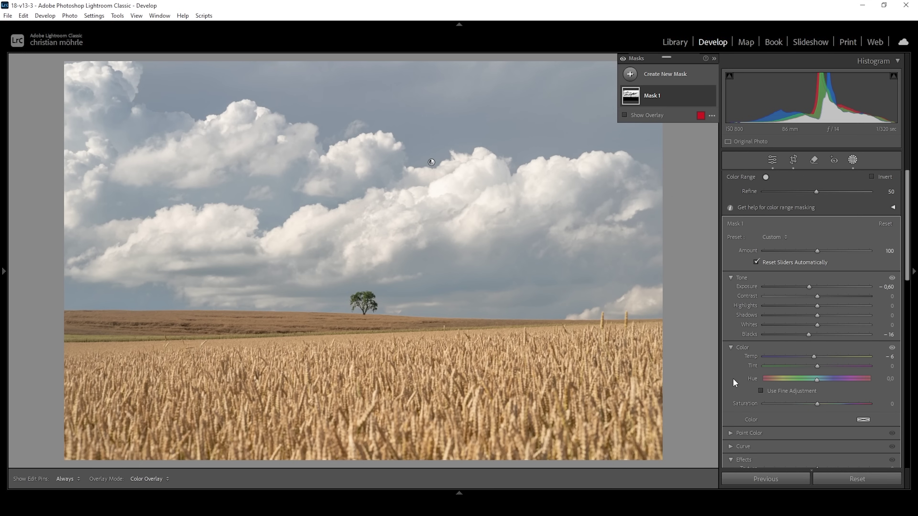
drag(908, 275, 902, 328)
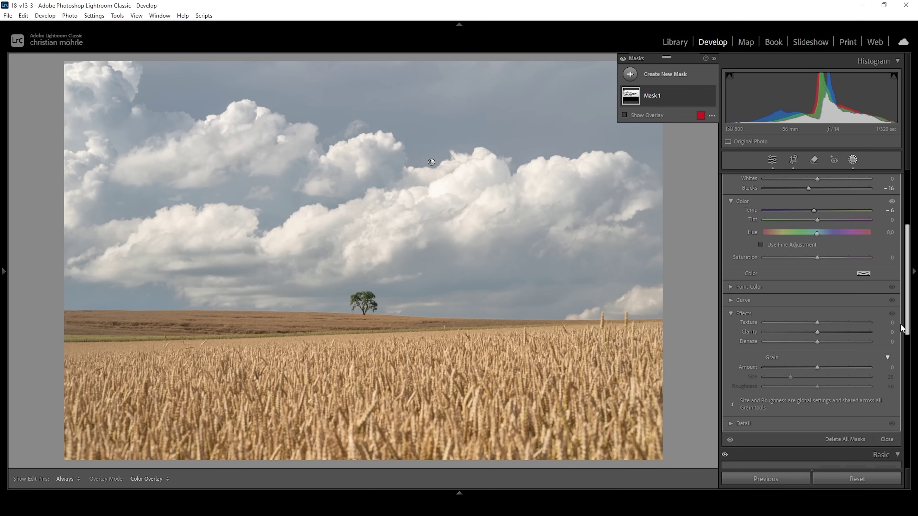
scroll(901, 329, down, 1)
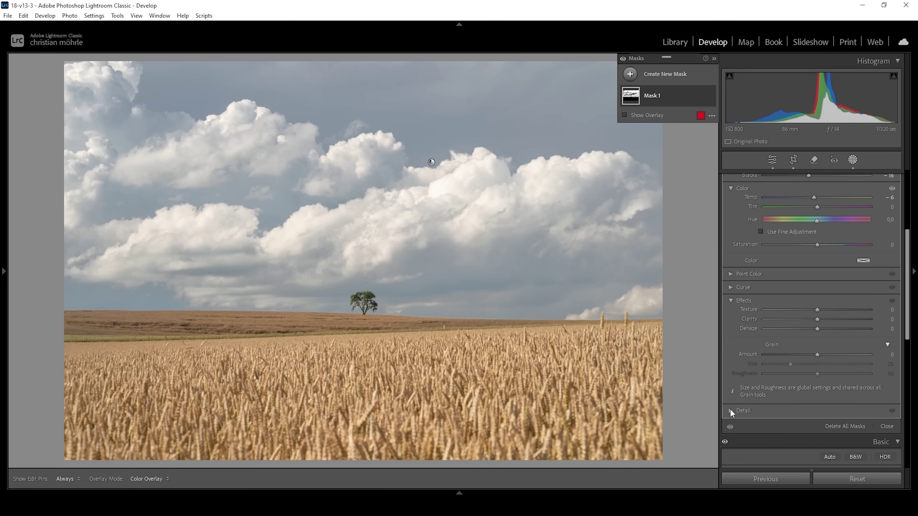
click(730, 411)
drag(905, 311, 896, 323)
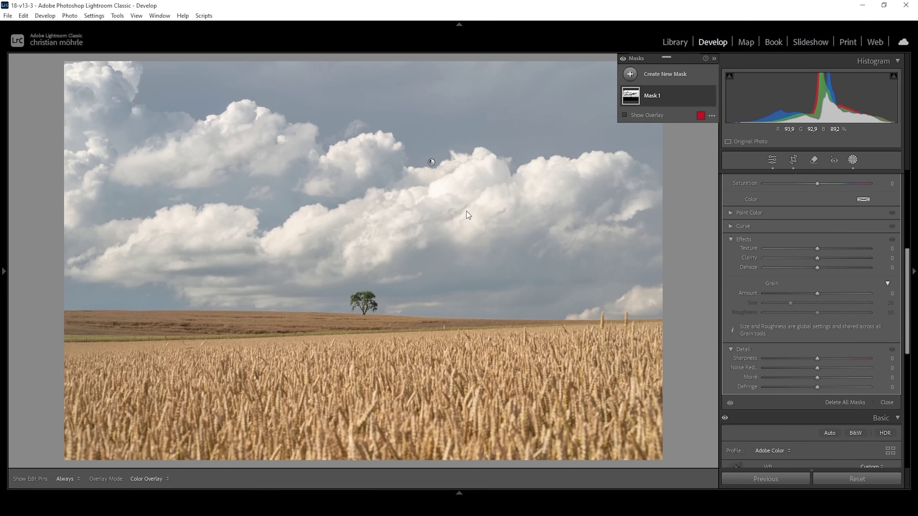
drag(821, 368, 825, 369)
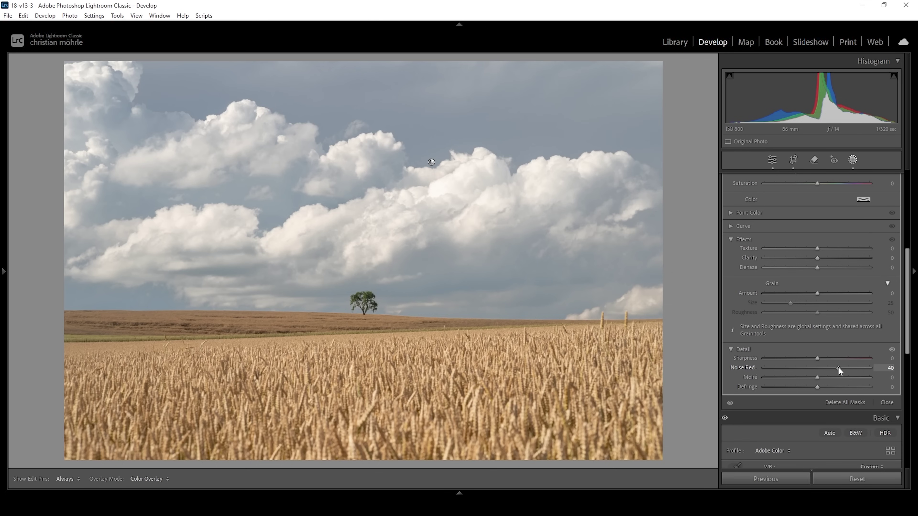
drag(840, 367, 849, 368)
drag(846, 366, 844, 366)
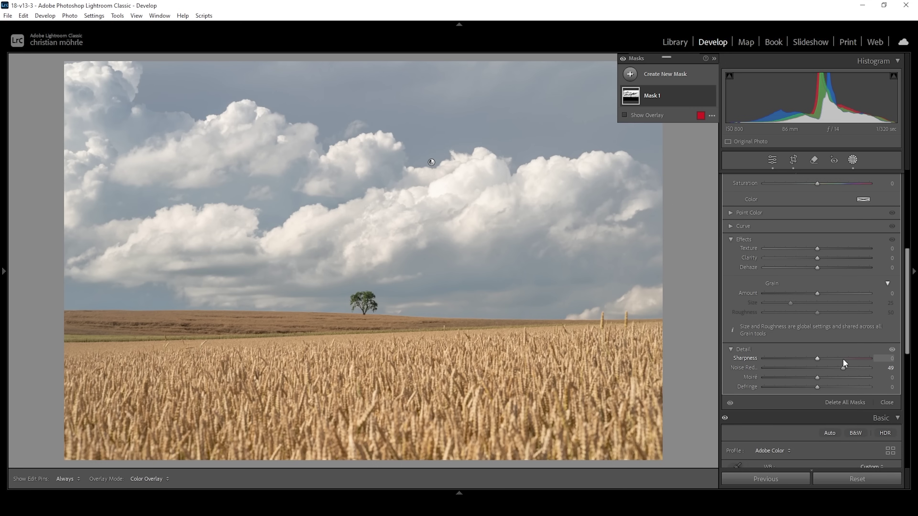
- Compare the mask effect, then create a second Color Range mask by sampling the sky
click(622, 59)
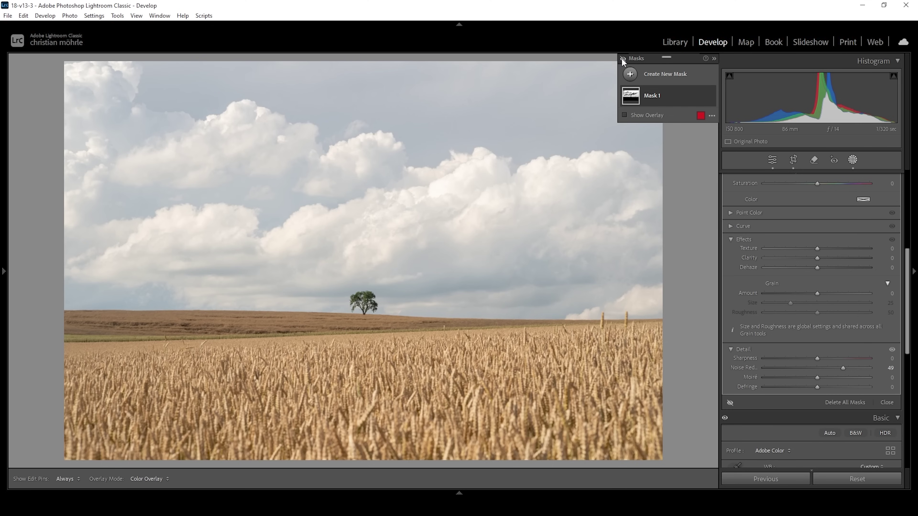
click(621, 58)
click(631, 74)
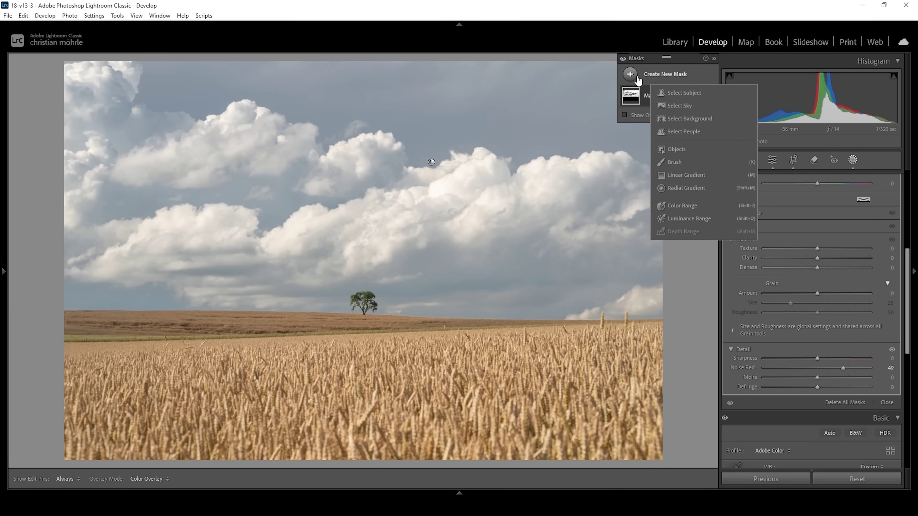
click(698, 208)
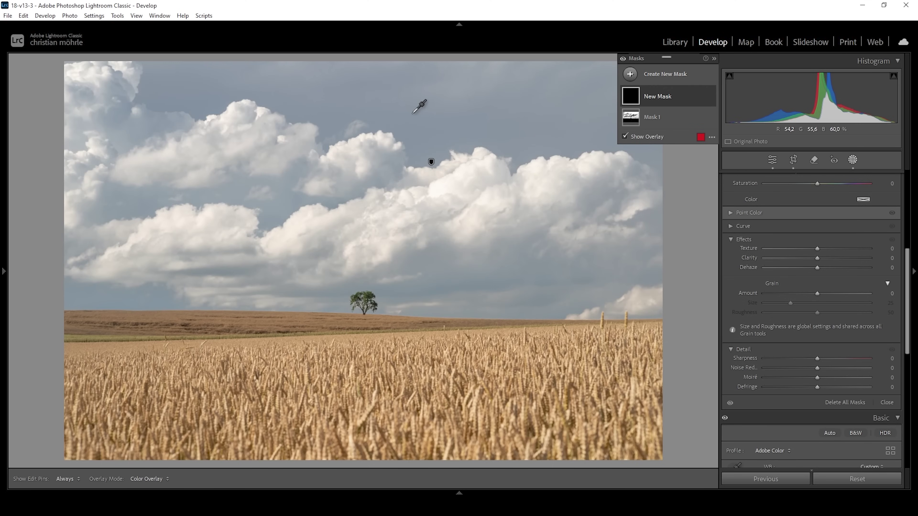
click(420, 118)
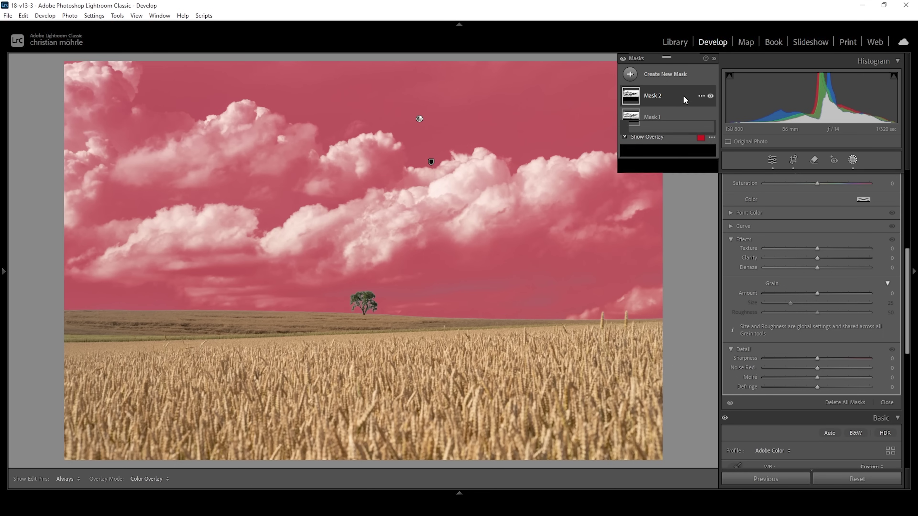
- Subtract a linear gradient dragged up from the horizon so Mask 2 covers only the upper sky
mouse_move(669, 97)
click(693, 126)
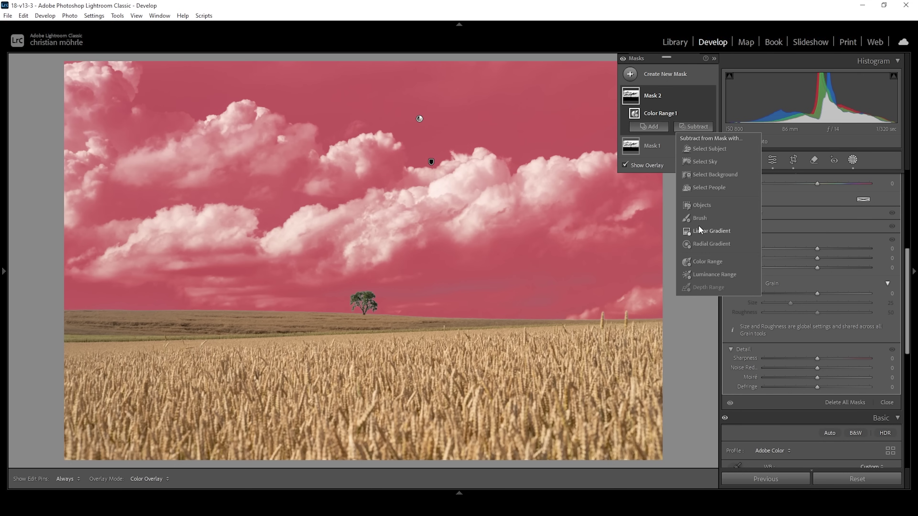
click(702, 233)
drag(378, 255, 373, 68)
drag(378, 255, 378, 276)
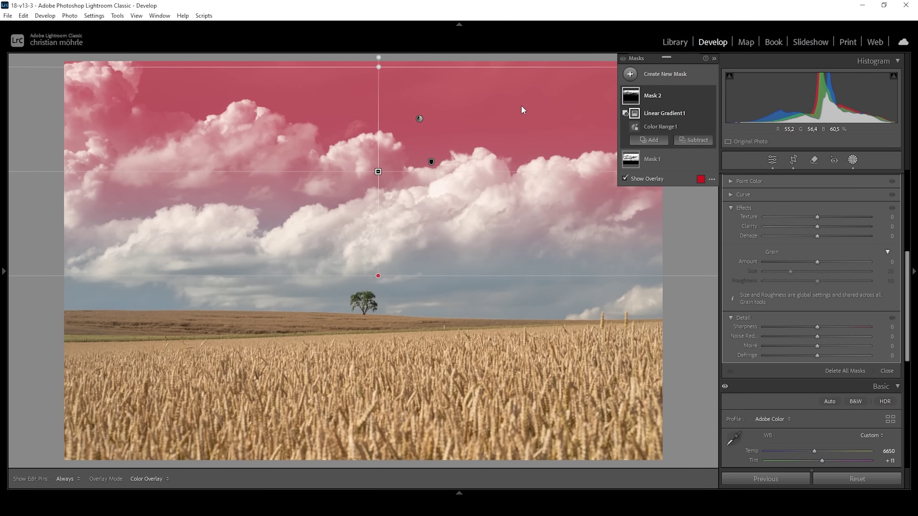
scroll(820, 255, up, 5)
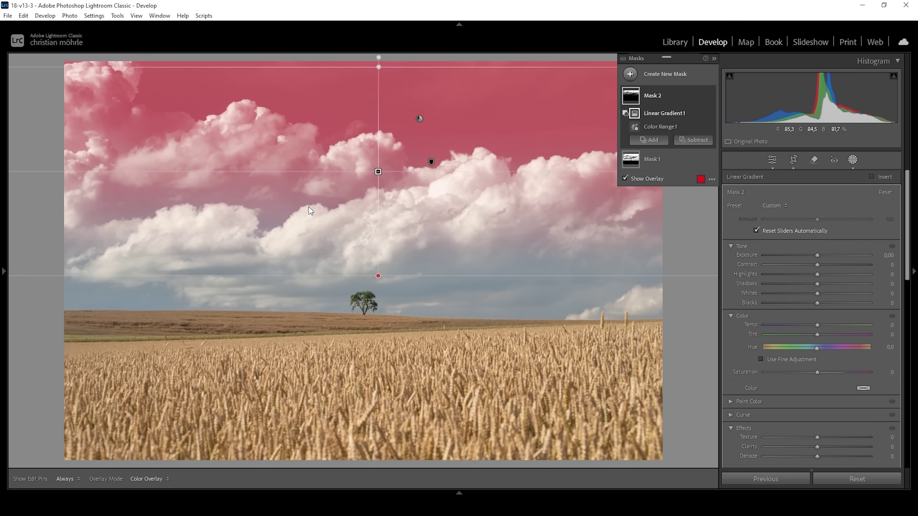
- Set Mask 2 to Exposure -0.31, Blacks -100 and Noise Reduction 82
click(815, 257)
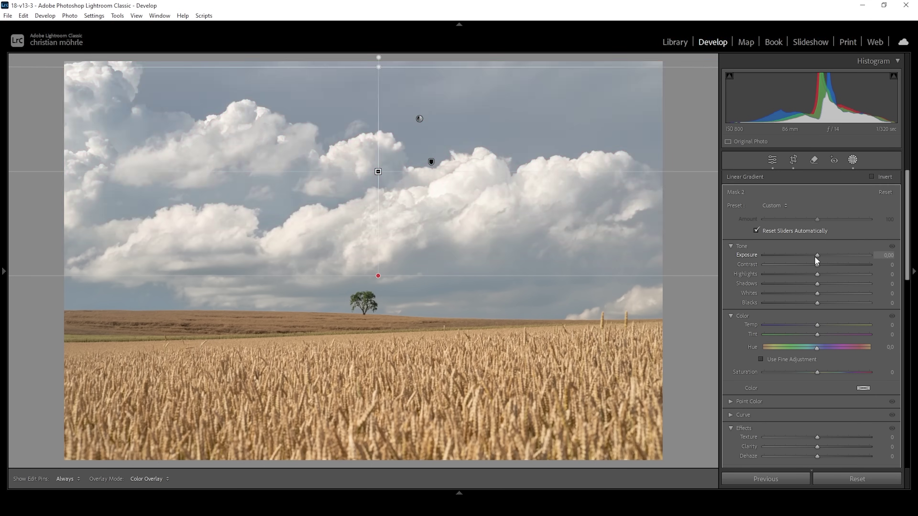
drag(815, 256, 812, 256)
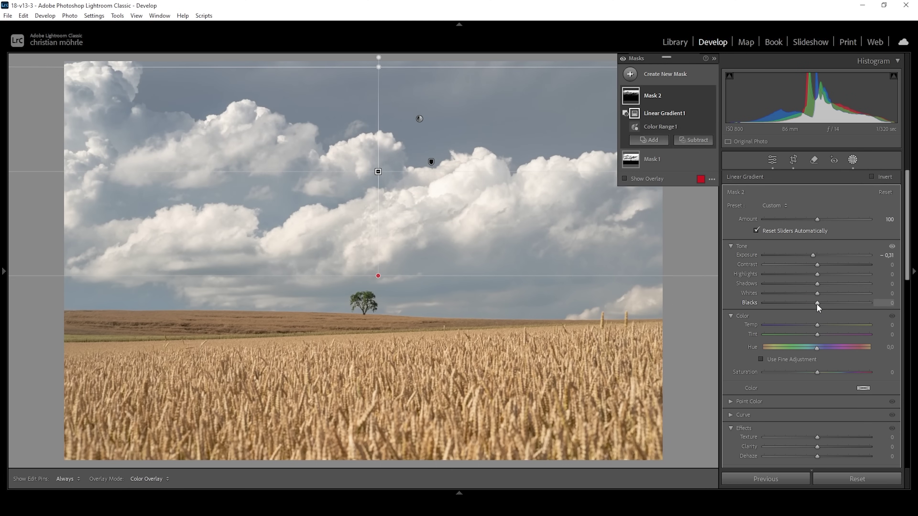
drag(816, 303, 678, 305)
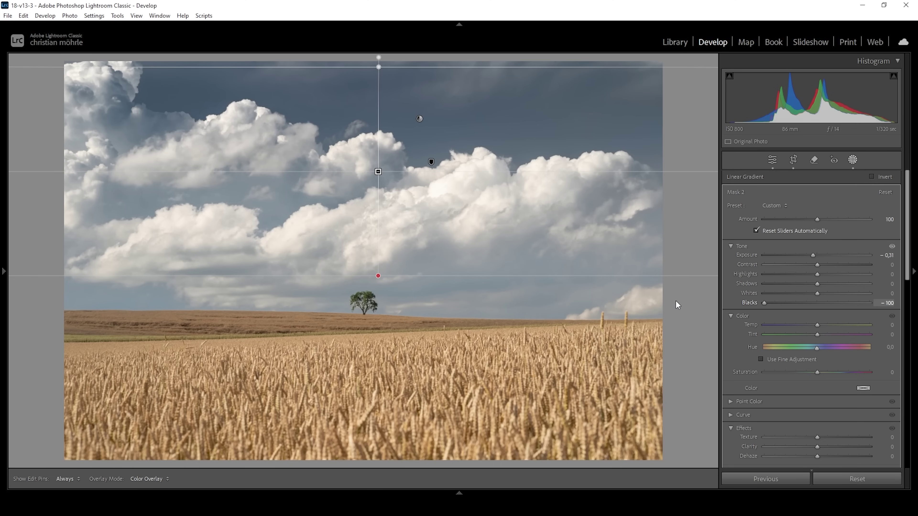
drag(678, 305, 675, 301)
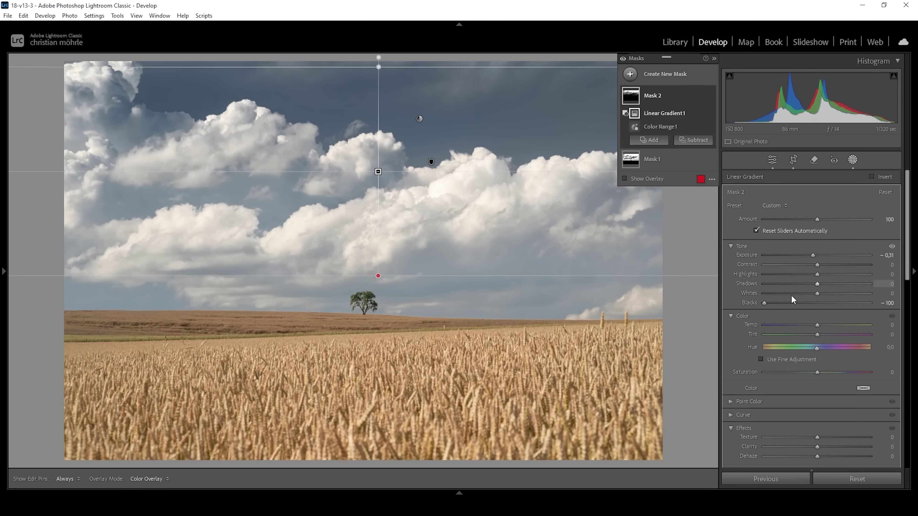
scroll(828, 357, down, 5)
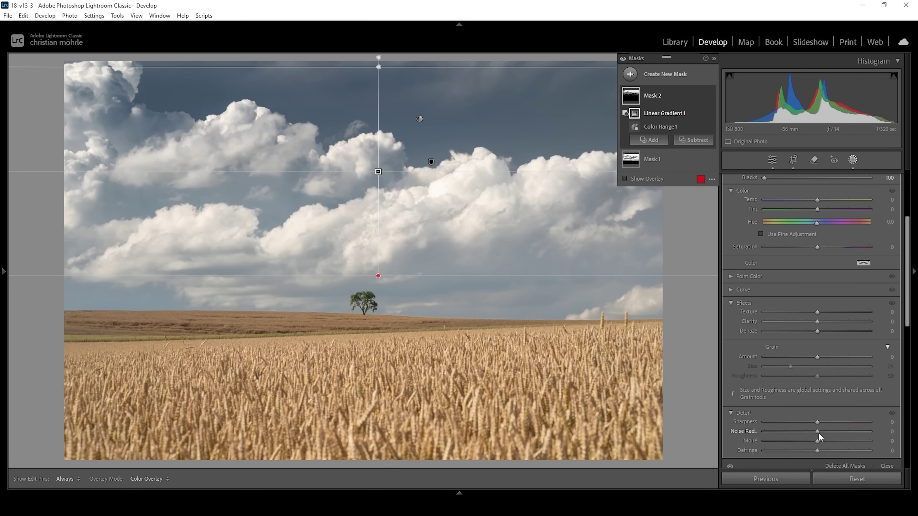
drag(818, 432, 859, 433)
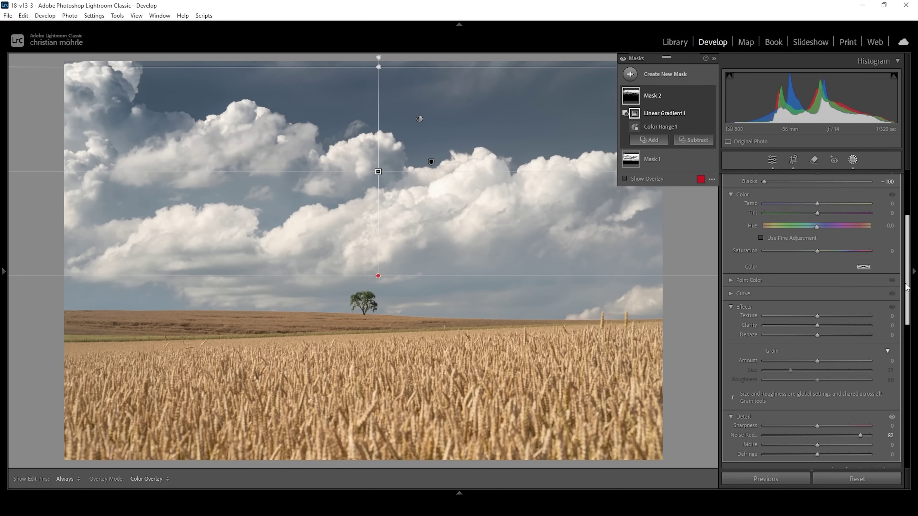
- Move the sky gradient's centre lower and pull its top line in to tighten the transition
scroll(813, 362, up, 3)
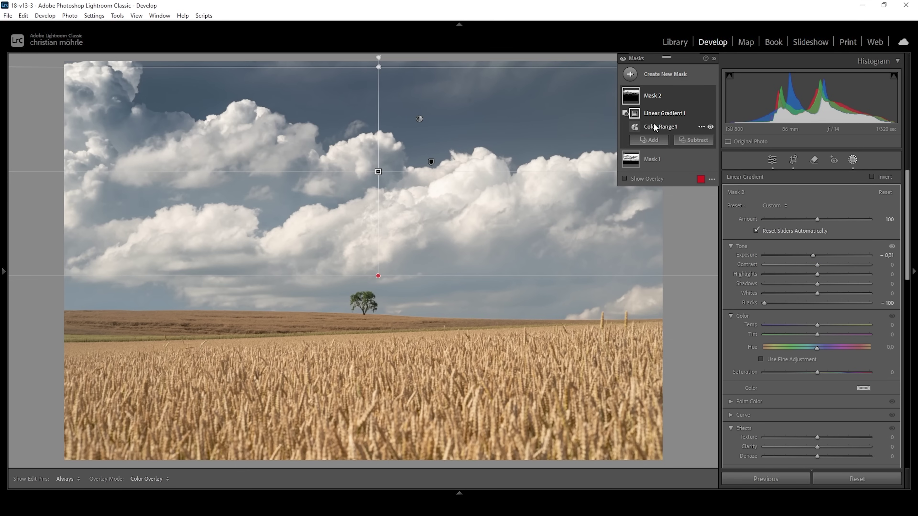
mouse_move(378, 171)
drag(378, 171, 377, 193)
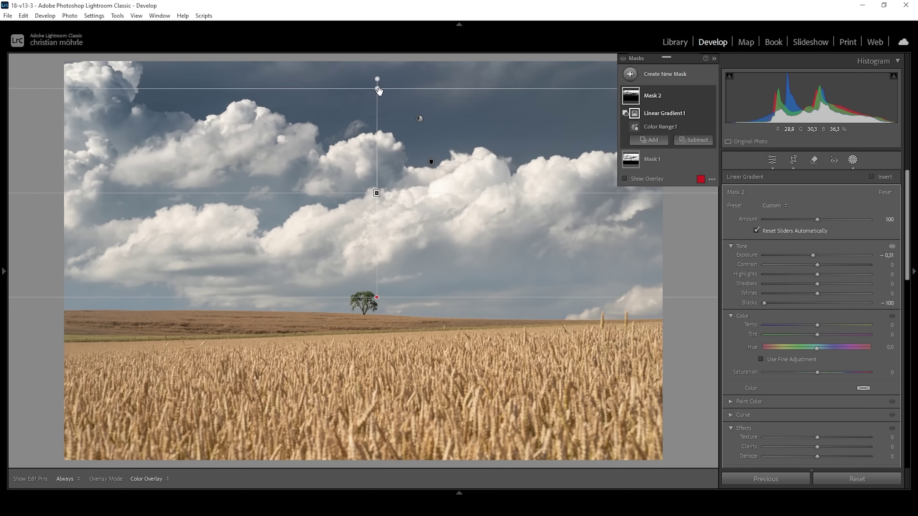
drag(379, 90, 380, 120)
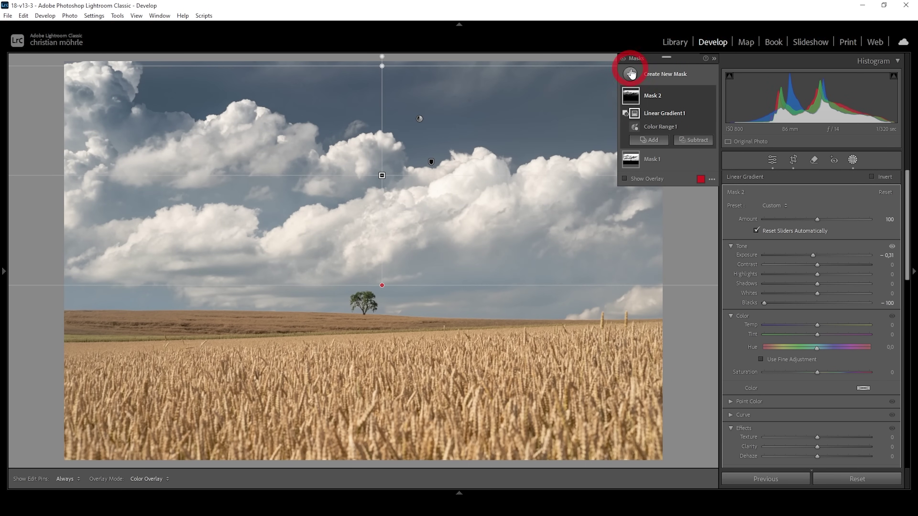
- Draw a new linear gradient mask down from the top of the sky with Blacks -46
click(630, 74)
click(692, 176)
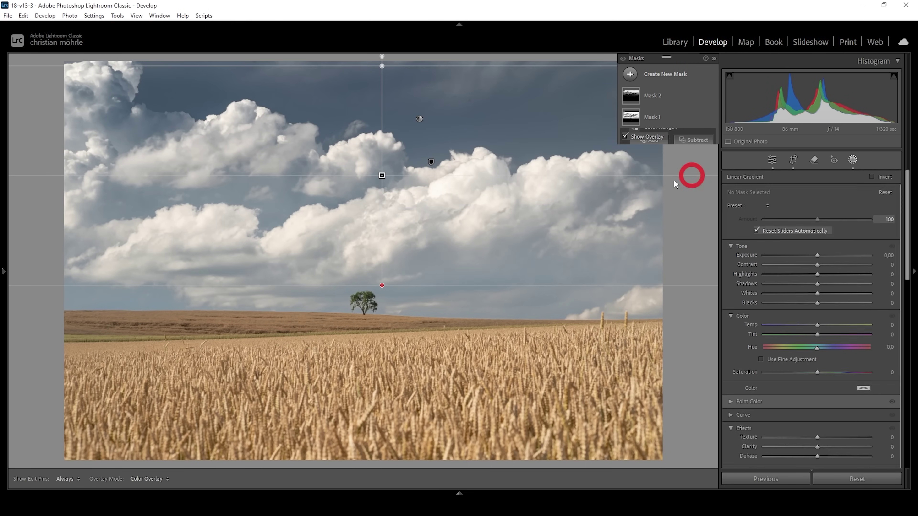
drag(515, 67, 482, 211)
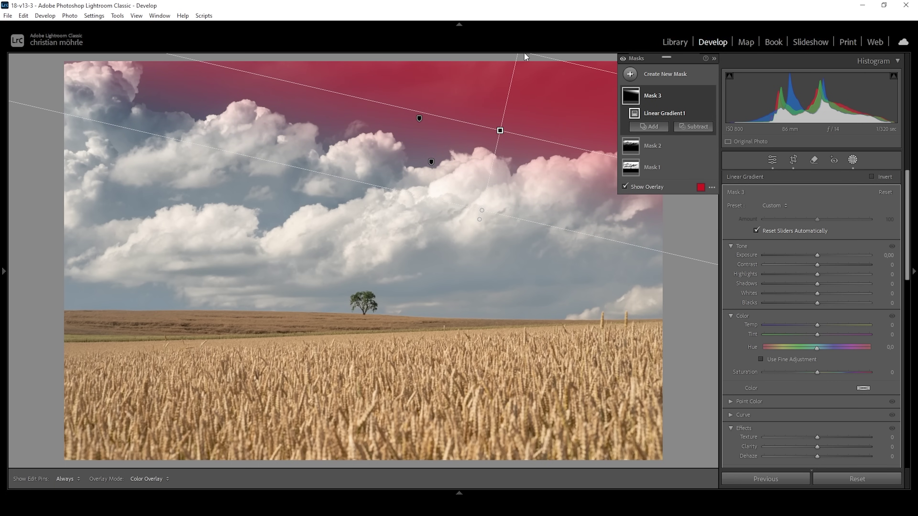
click(817, 304)
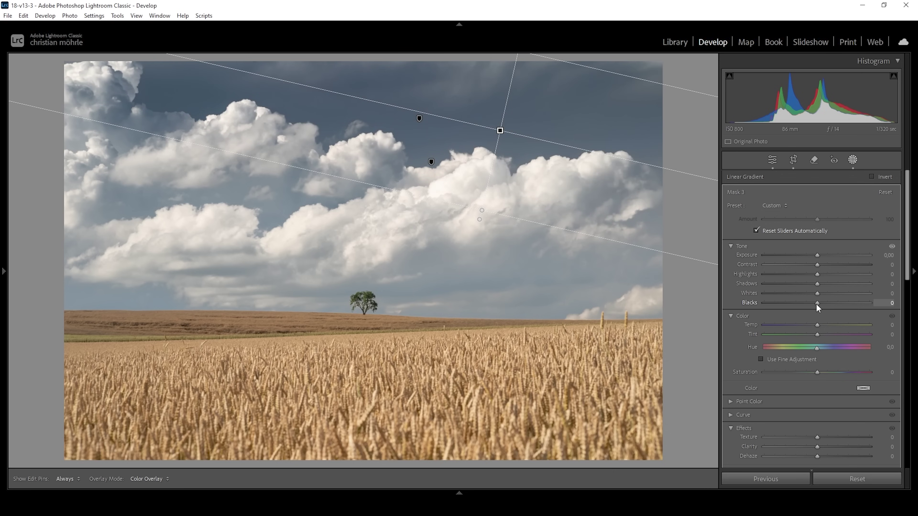
drag(817, 304, 791, 299)
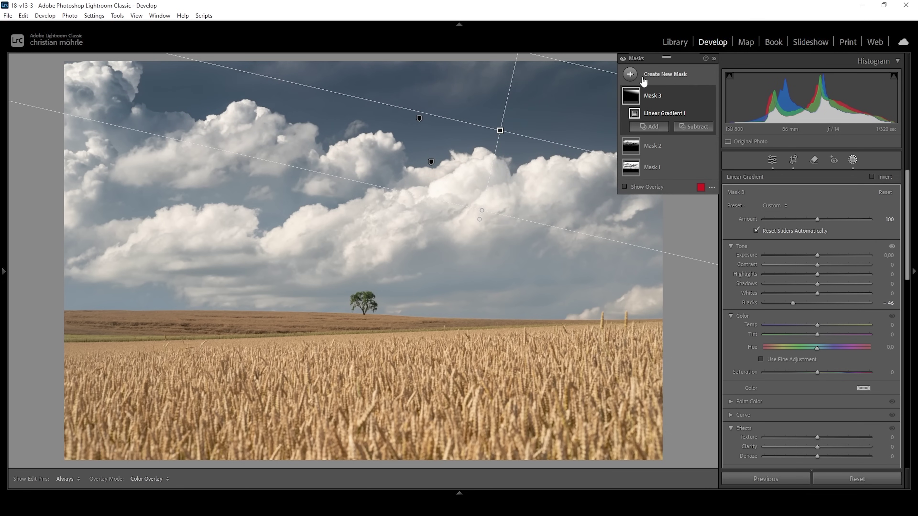
- Toggle the mask effects on and off to compare the sky before and after
click(623, 59)
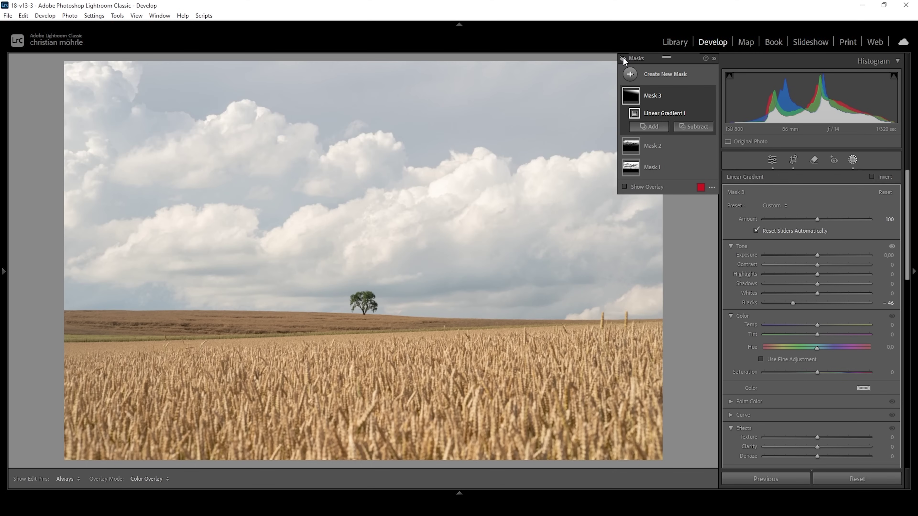
click(623, 58)
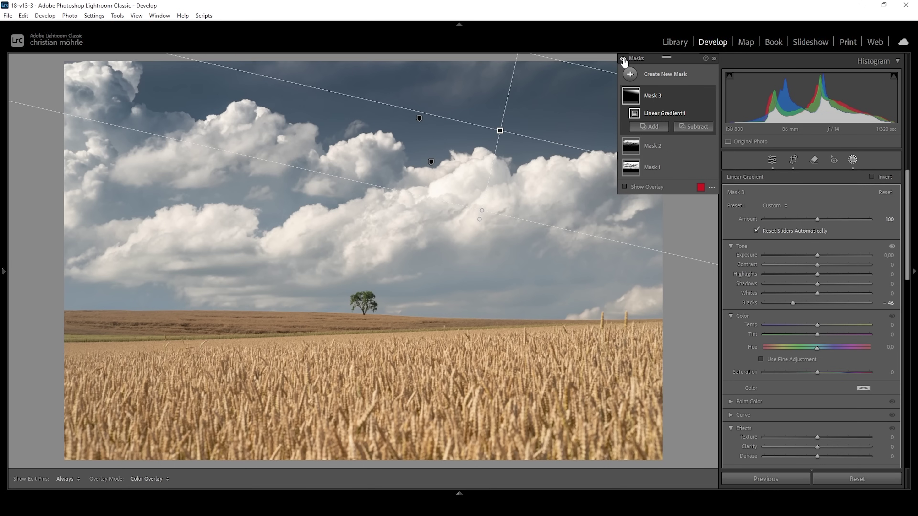
click(623, 58)
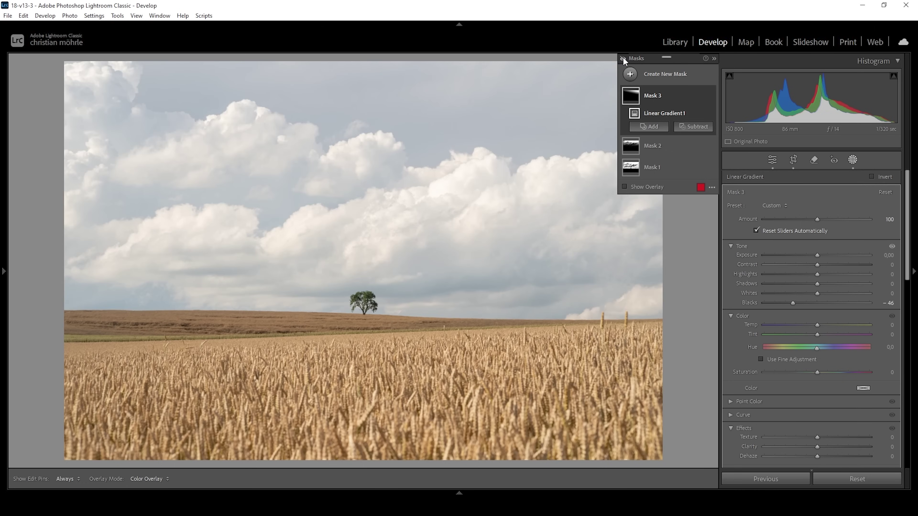
click(622, 59)
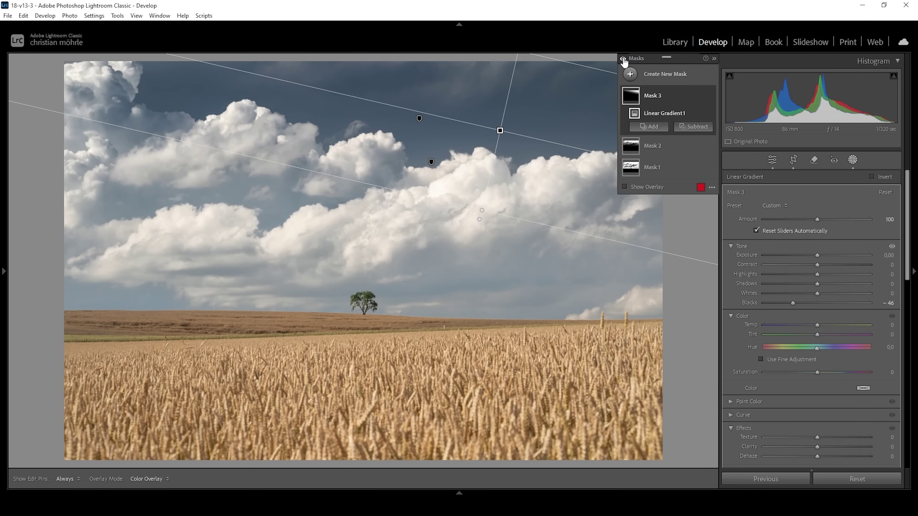
click(622, 59)
click(630, 74)
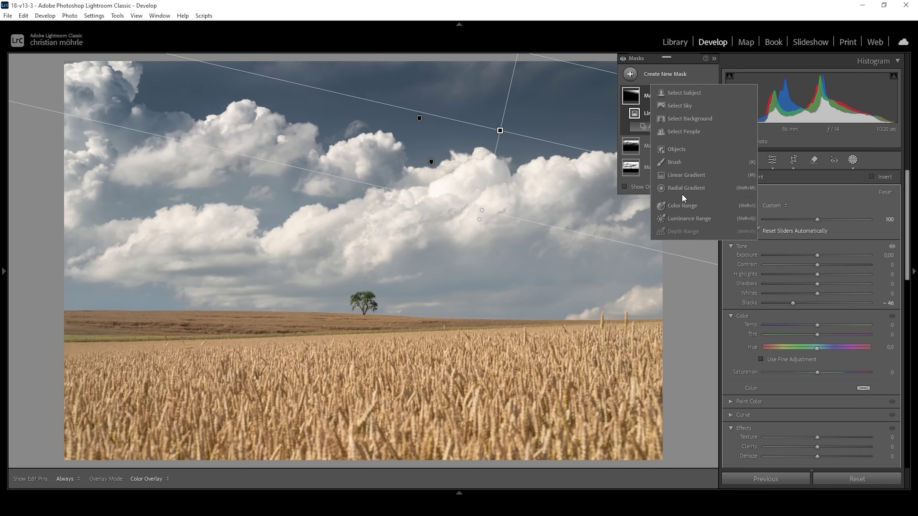
- Draw a linear gradient over the foreground wheat and set its Whites +36 and Blacks +11
click(676, 177)
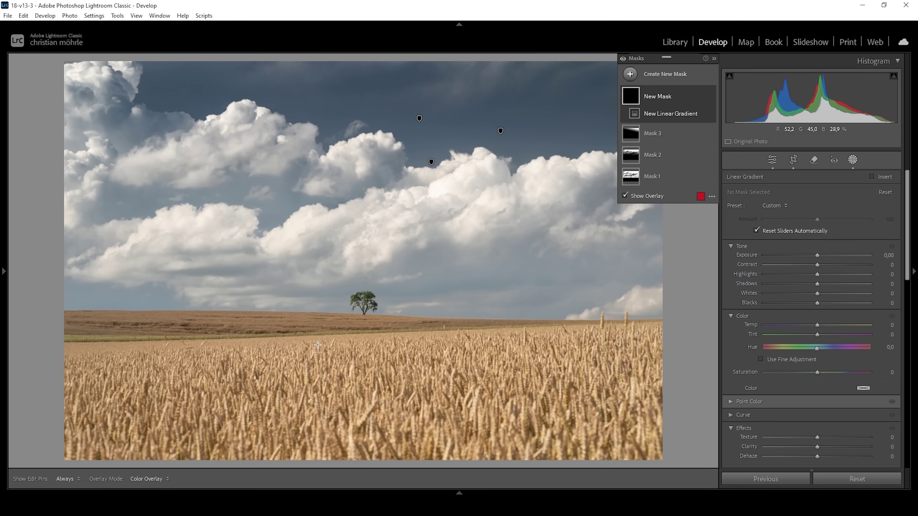
mouse_move(331, 348)
mouse_down()
mouse_move(328, 320)
mouse_move(330, 357)
mouse_up()
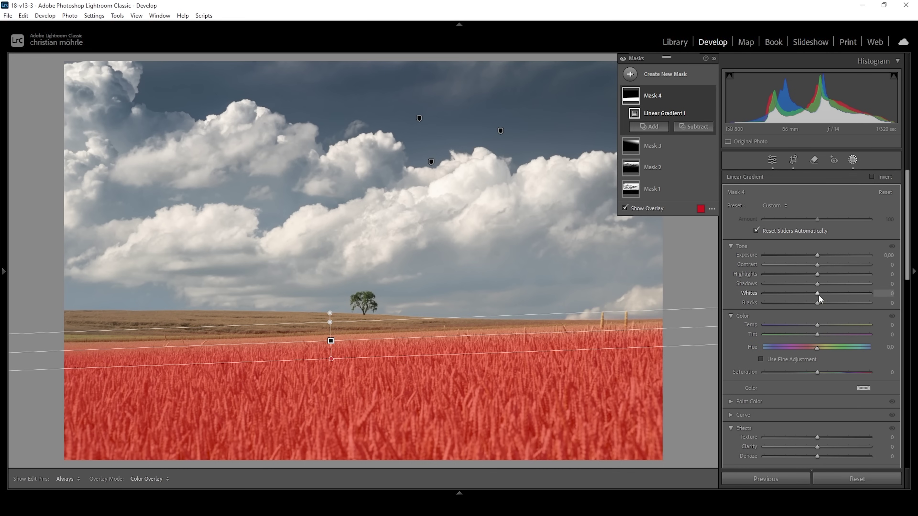
drag(818, 295, 837, 297)
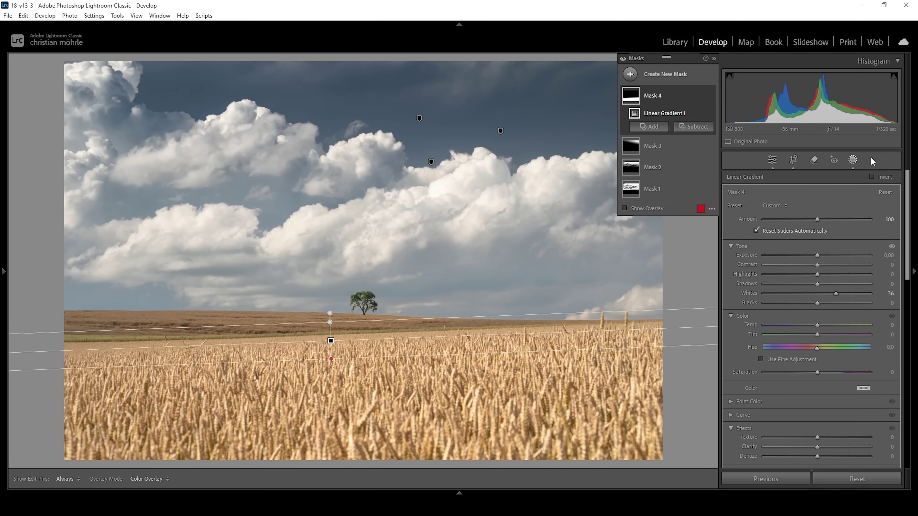
drag(818, 303, 823, 304)
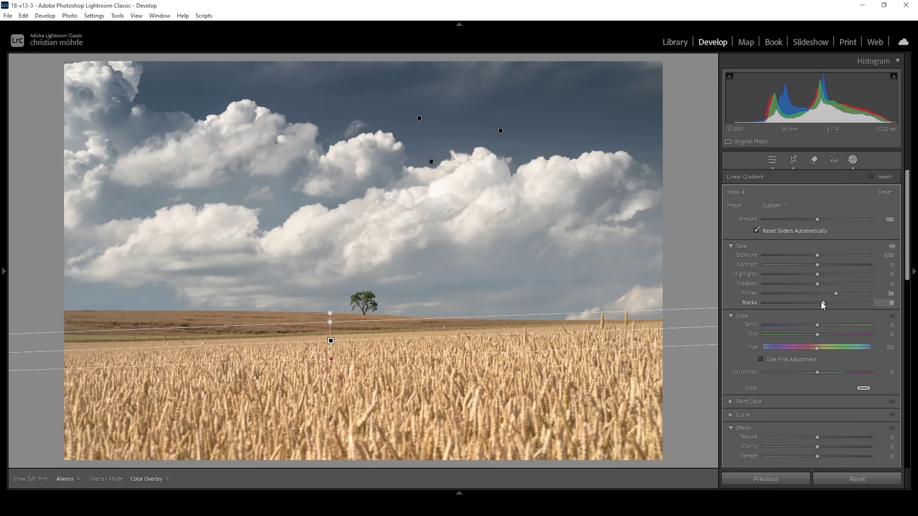
drag(821, 302, 821, 301)
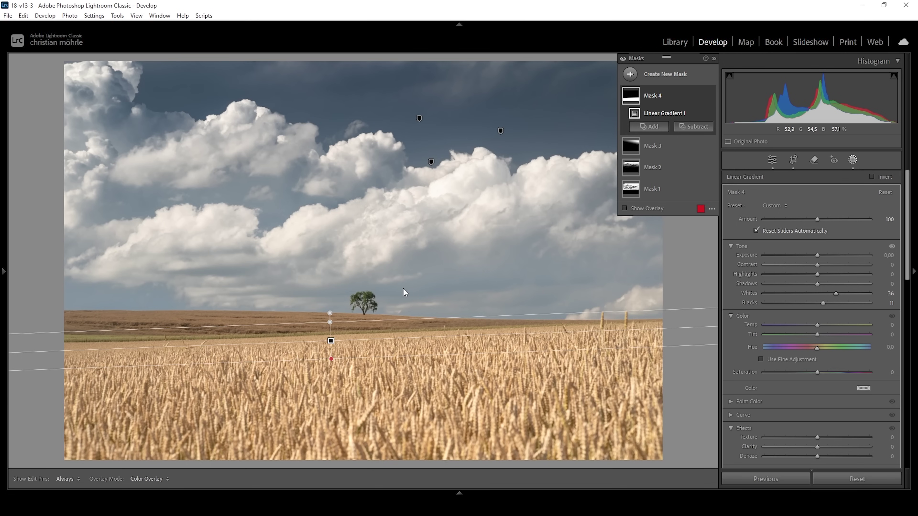
click(631, 74)
- Draw a new linear gradient mask over the sky down to the horizon, widening its soft transition
click(669, 184)
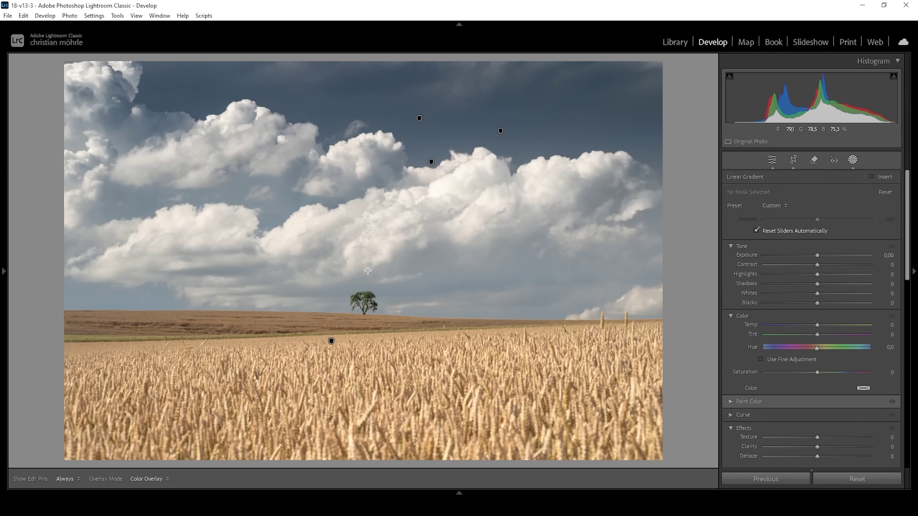
drag(368, 270, 368, 316)
drag(373, 271, 376, 239)
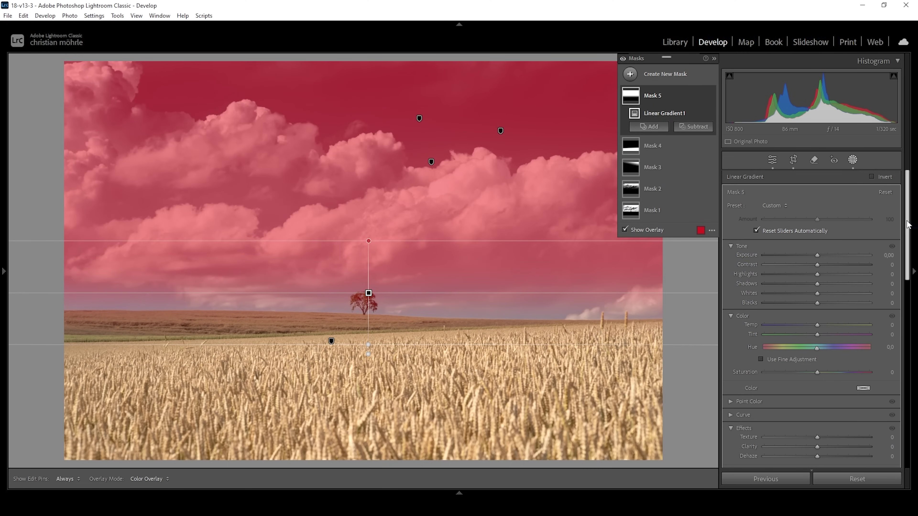
- Set the sky gradient's Clarity to 56 and toggle the mask effects off and on to compare
drag(908, 225, 897, 307)
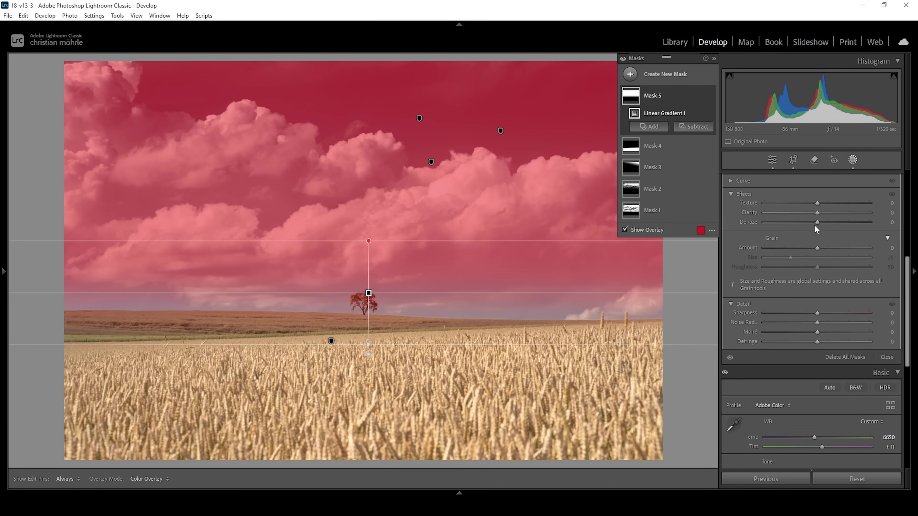
drag(817, 213, 842, 216)
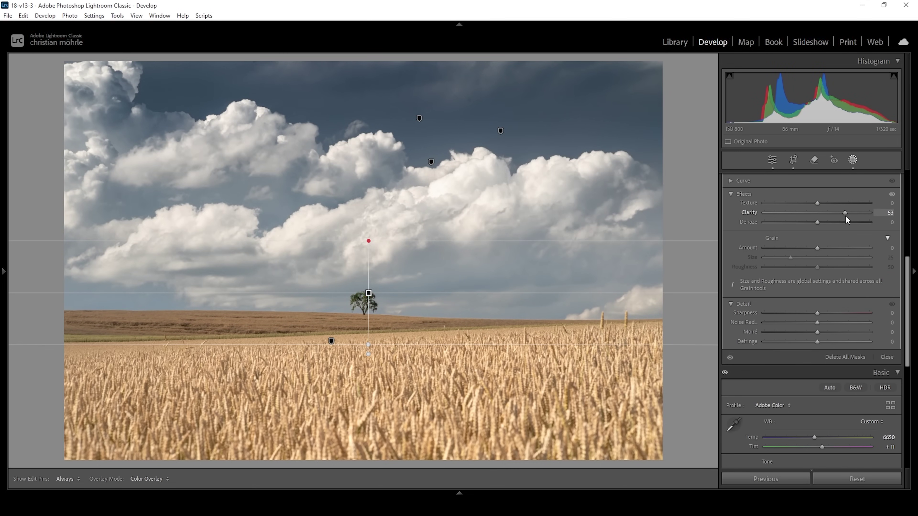
drag(847, 215, 846, 215)
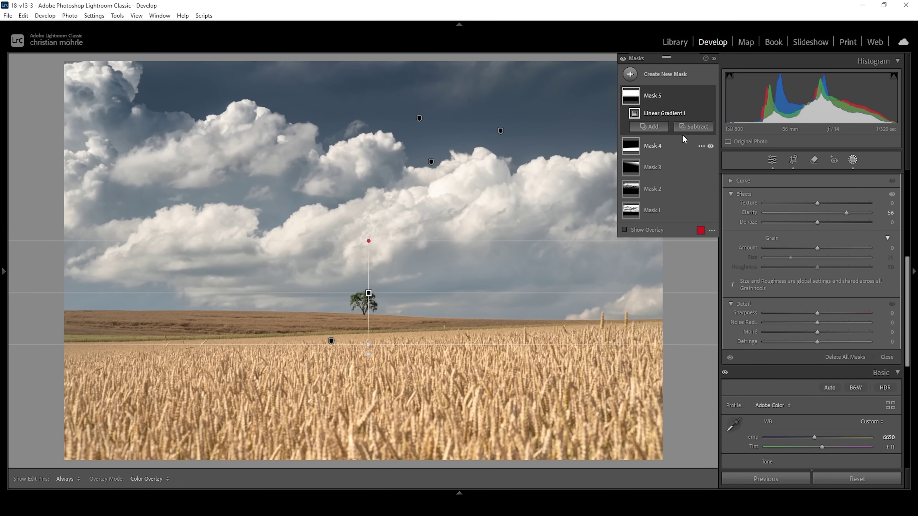
click(623, 58)
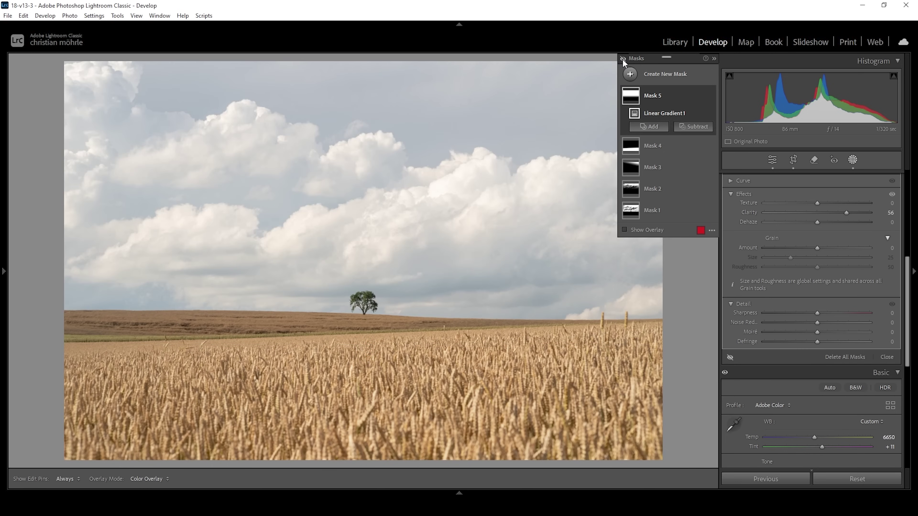
click(622, 59)
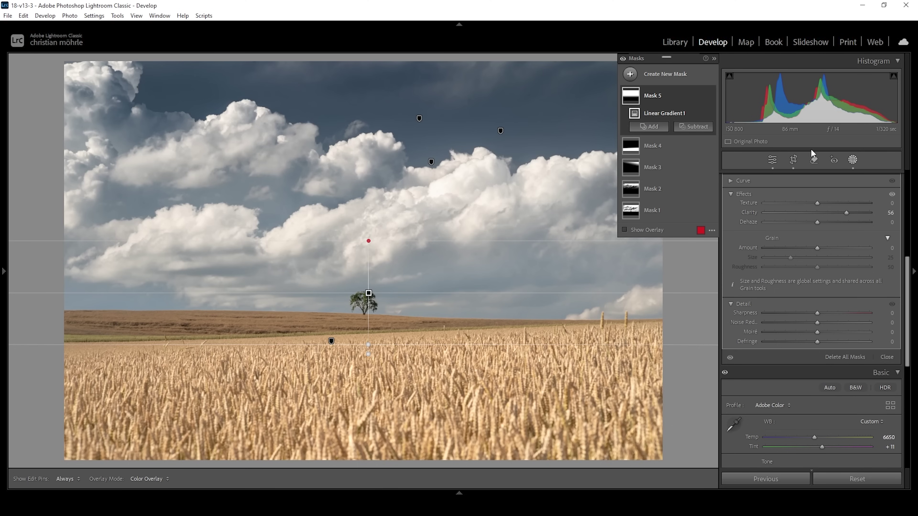
- In the Color Mixer, raise saturation of Orange and Yellow to +6, Green to +35 and Blue to +23
click(776, 167)
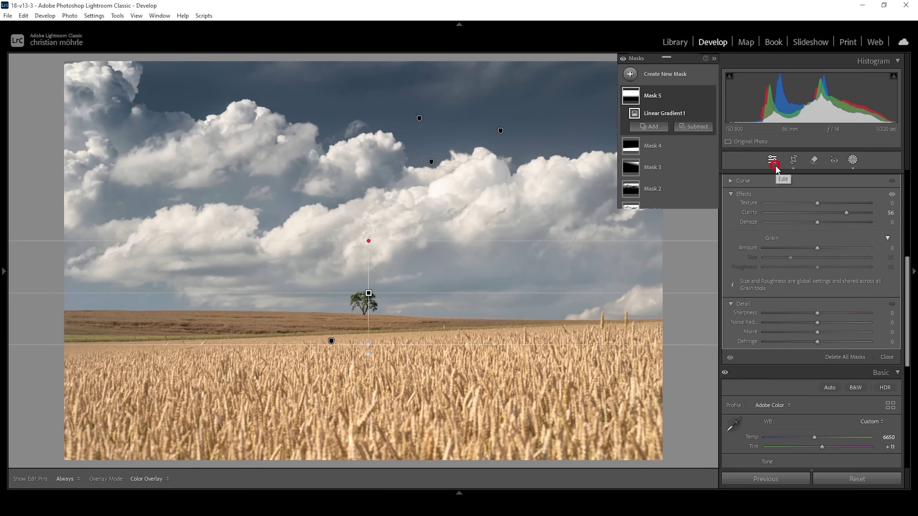
click(897, 179)
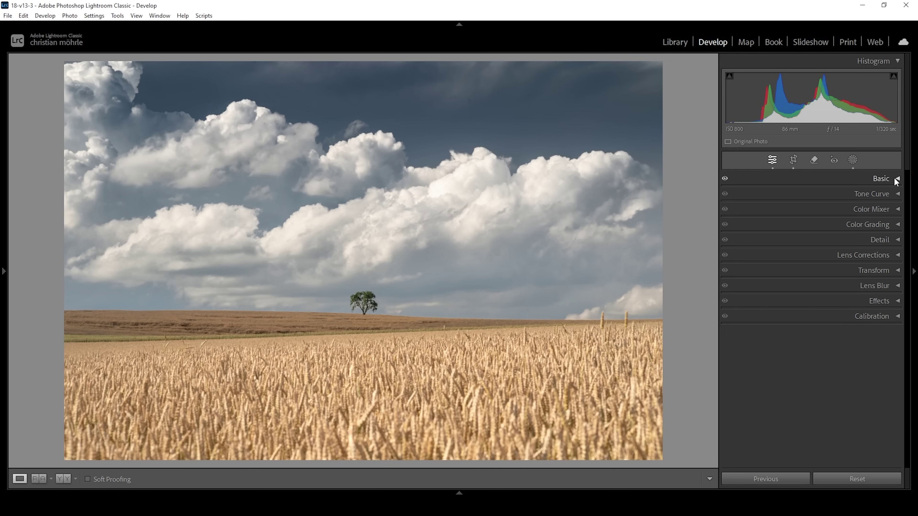
click(807, 211)
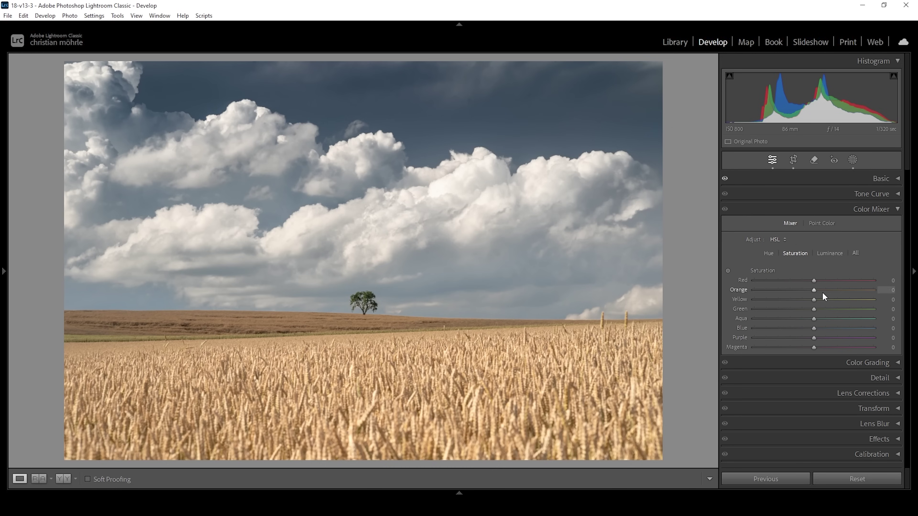
drag(813, 290, 816, 292)
drag(815, 328, 834, 308)
click(808, 311)
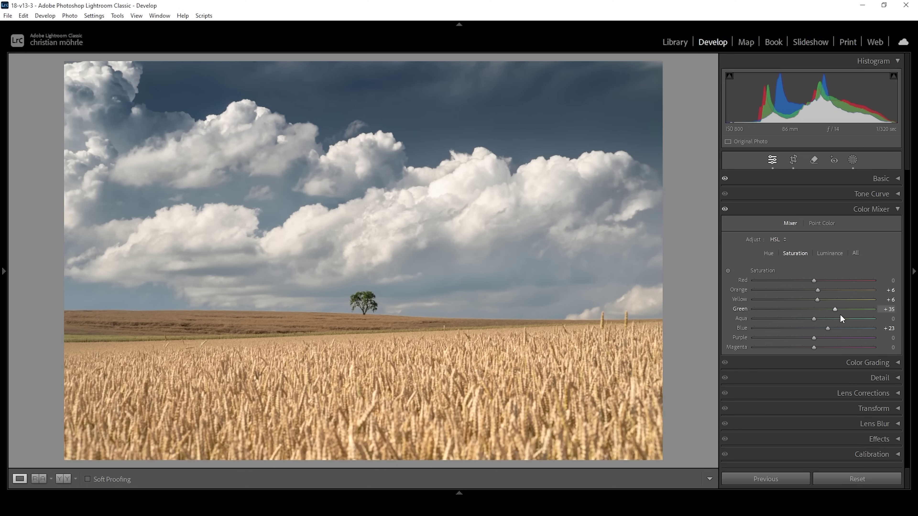
click(889, 209)
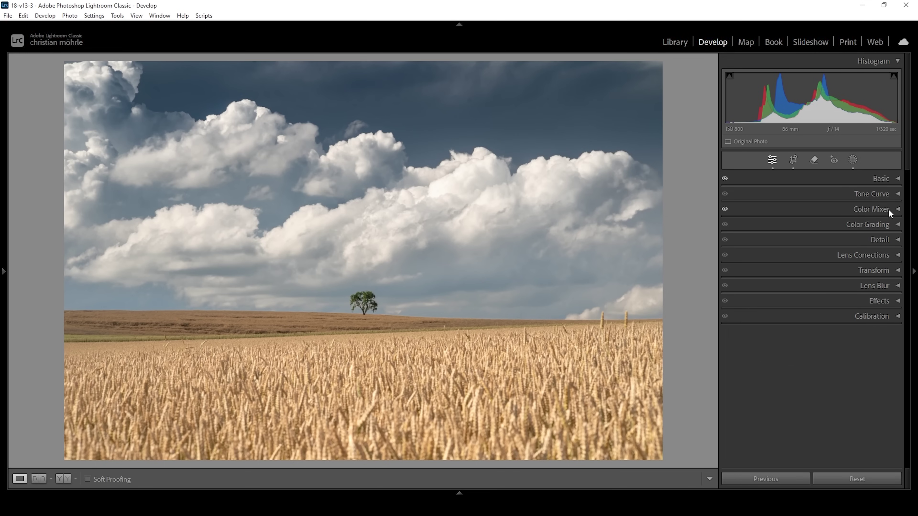
- In Calibration, set Blue Primary Hue to -15 and Blue Primary Saturation to +12
click(851, 316)
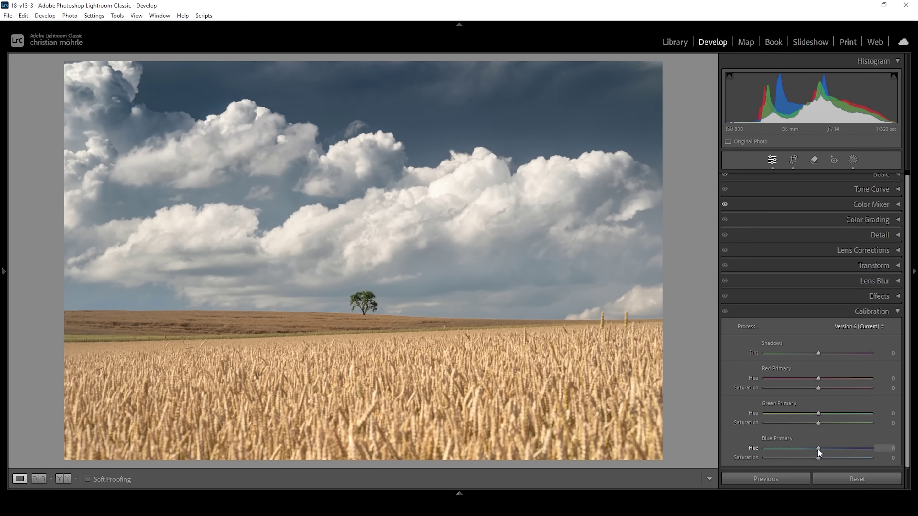
drag(818, 448, 806, 445)
drag(818, 458, 828, 458)
scroll(813, 322, up, 1)
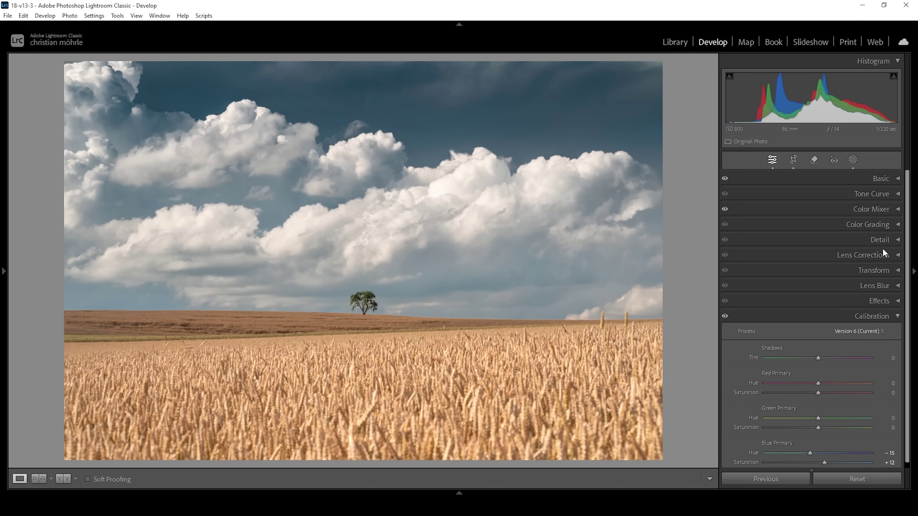
- In Detail, set sharpening Radius 0.5, Detail 100, Masking 76 and Amount 87
click(886, 240)
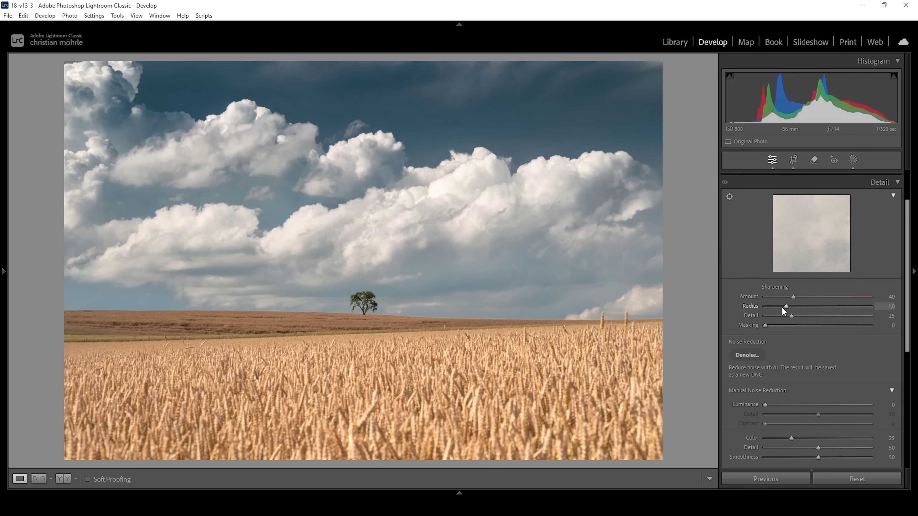
drag(788, 307, 669, 304)
drag(792, 316, 885, 316)
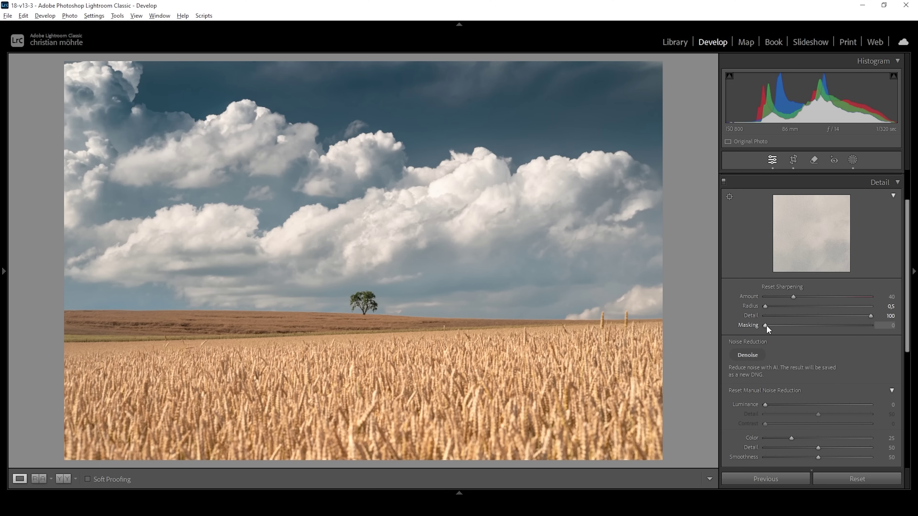
drag(766, 326, 846, 328)
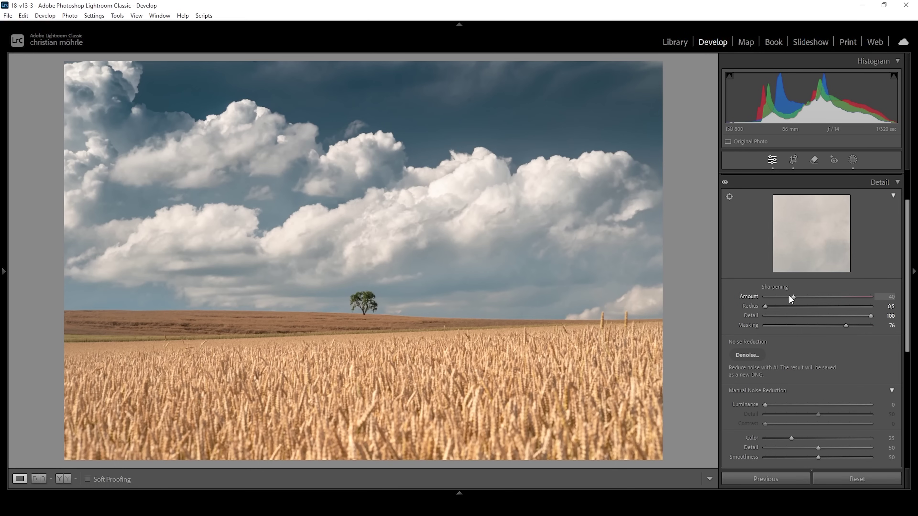
drag(794, 297, 827, 299)
- Collapse the Detail panel and reveal the folder's filmstrip below the photo
click(897, 183)
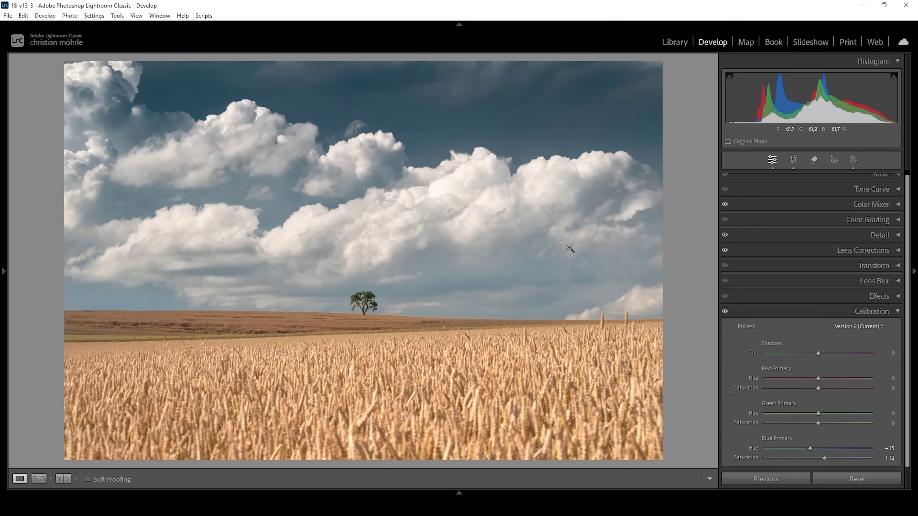
mouse_move(589, 493)
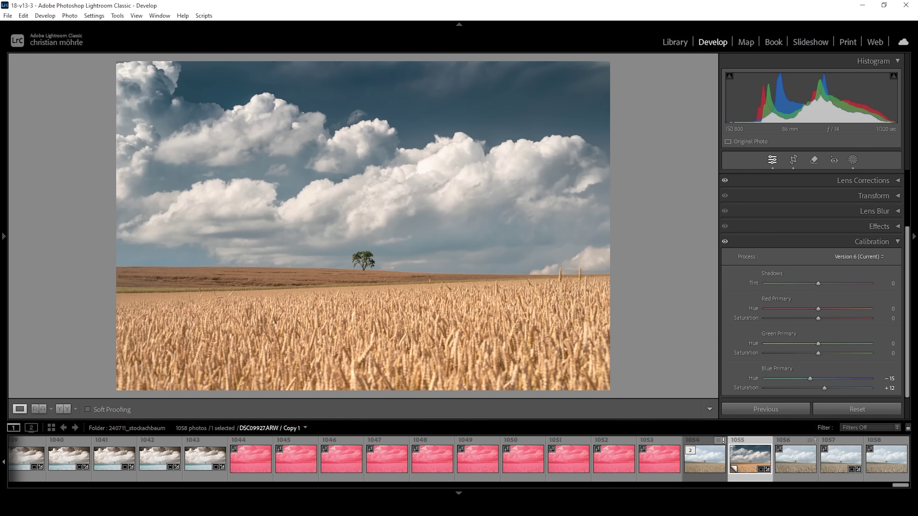
- Add photo 1056 to the selection and synchronize all settings onto it
ctrl+click(789, 476)
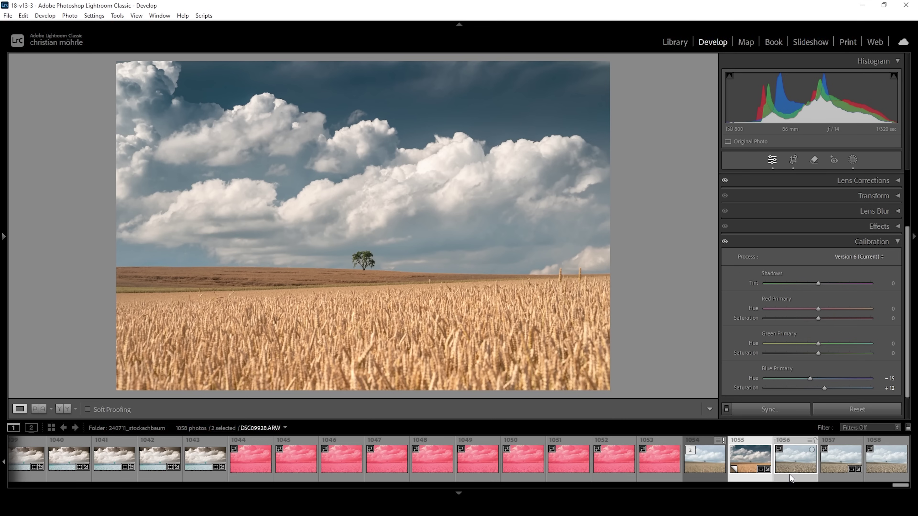
click(771, 409)
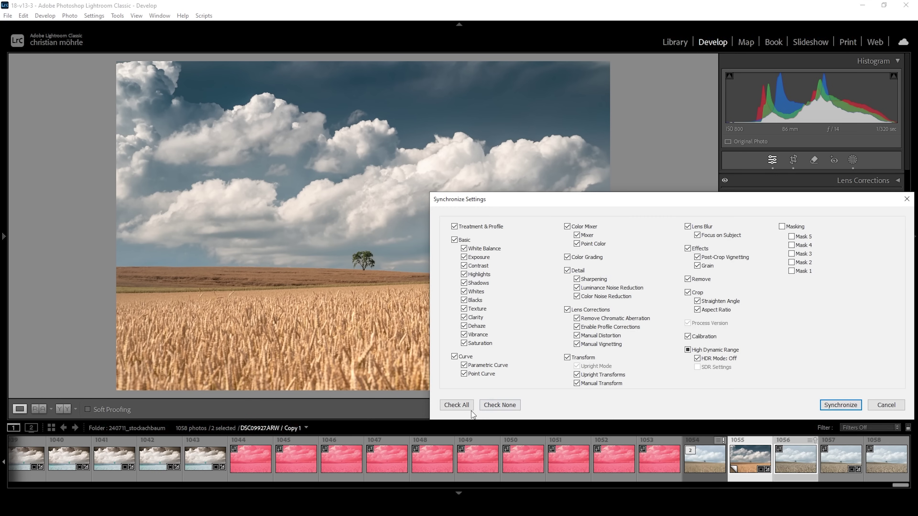
click(465, 407)
click(835, 406)
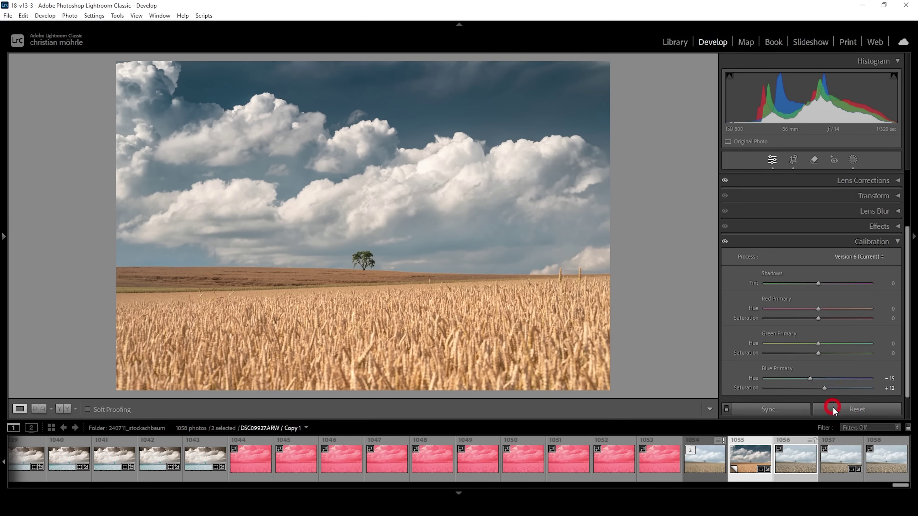
- Open both selected photos as layers in a single Photoshop document
right_click(789, 472)
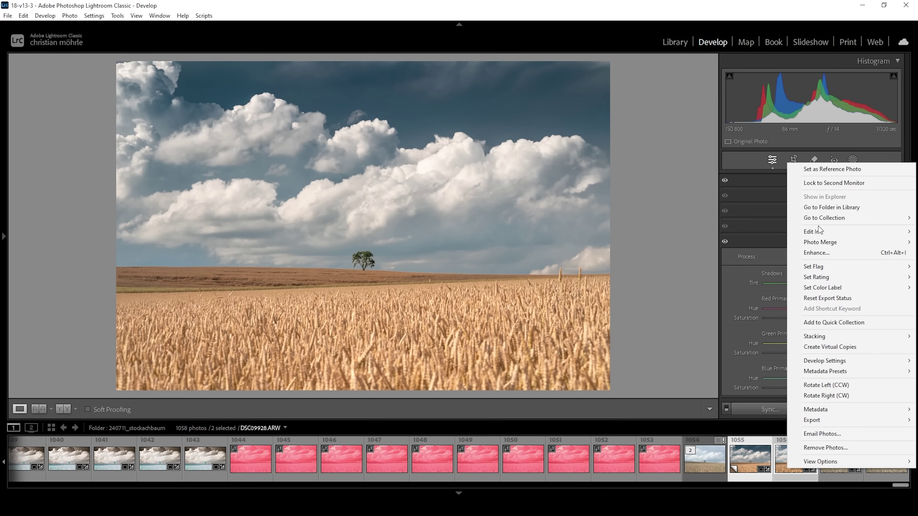
mouse_move(819, 232)
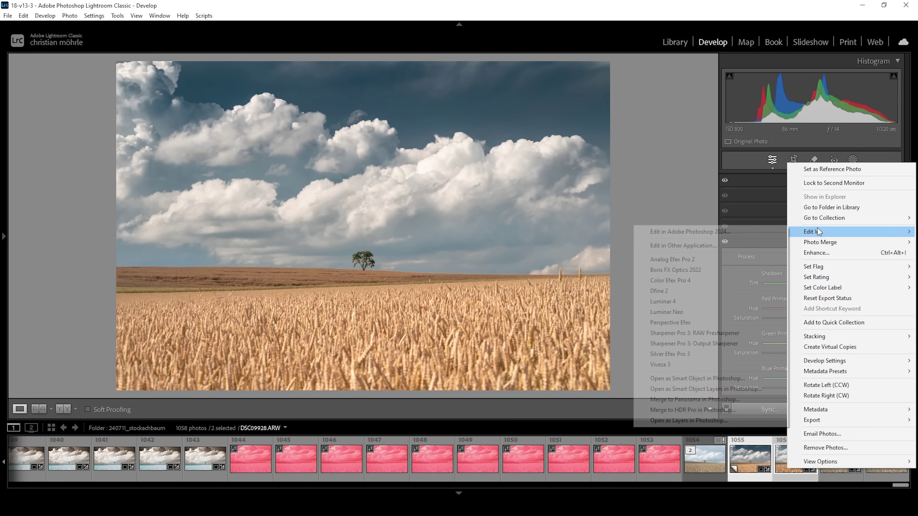
click(700, 424)
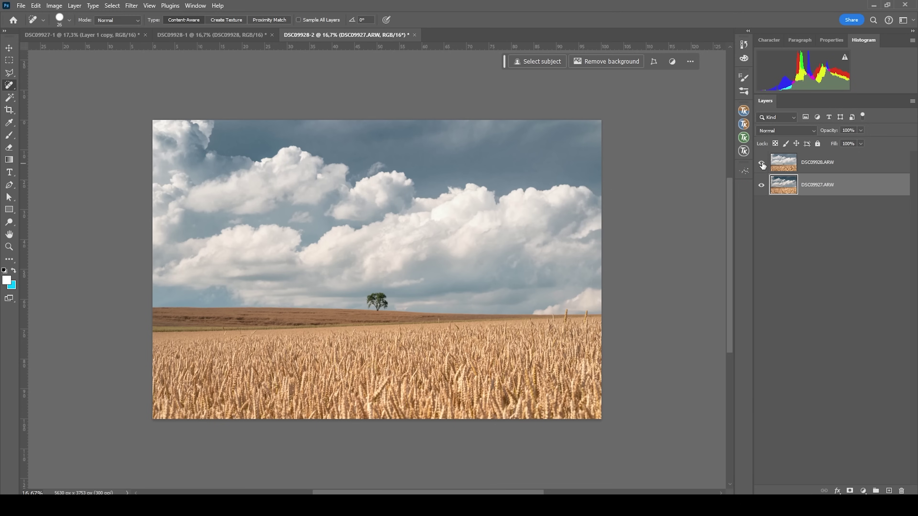
- Toggle the top layer's visibility repeatedly to compare exposures, then select both layers
click(762, 164)
click(762, 163)
click(762, 164)
click(763, 165)
click(762, 165)
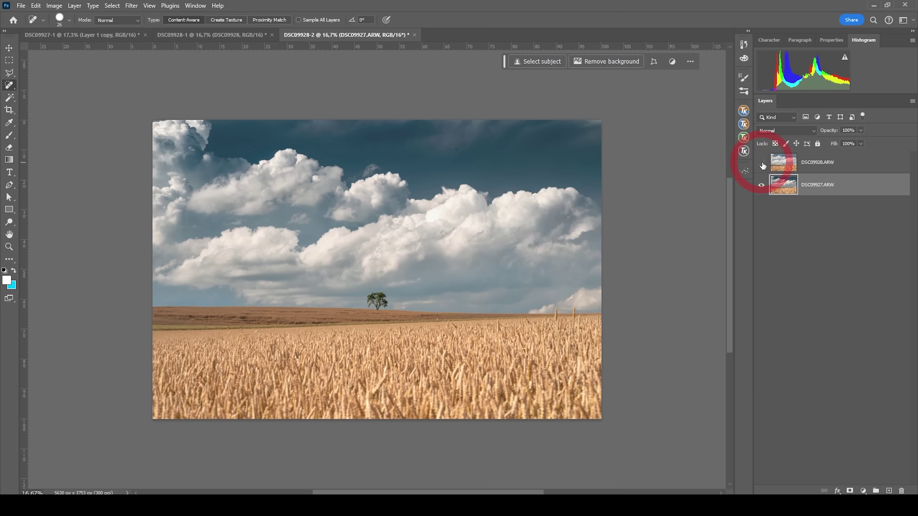
click(762, 165)
click(763, 165)
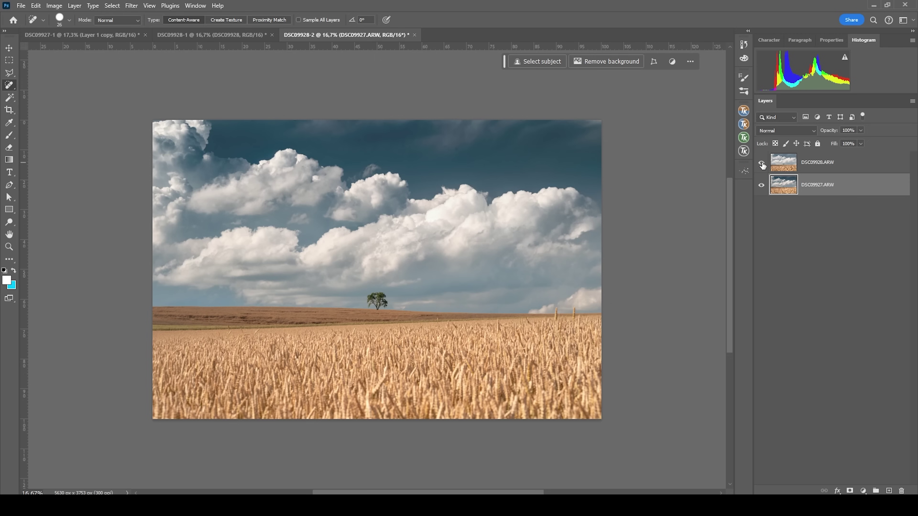
click(763, 165)
click(763, 165)
click(762, 165)
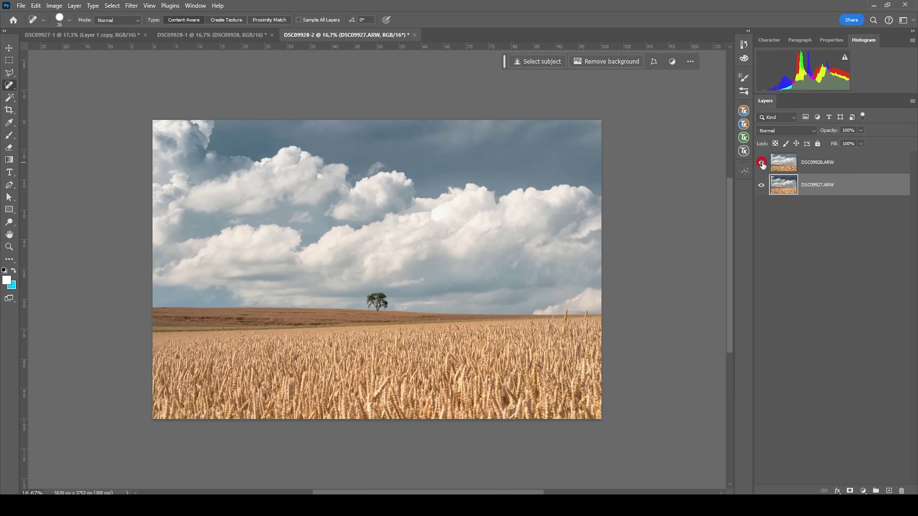
shift+click(825, 169)
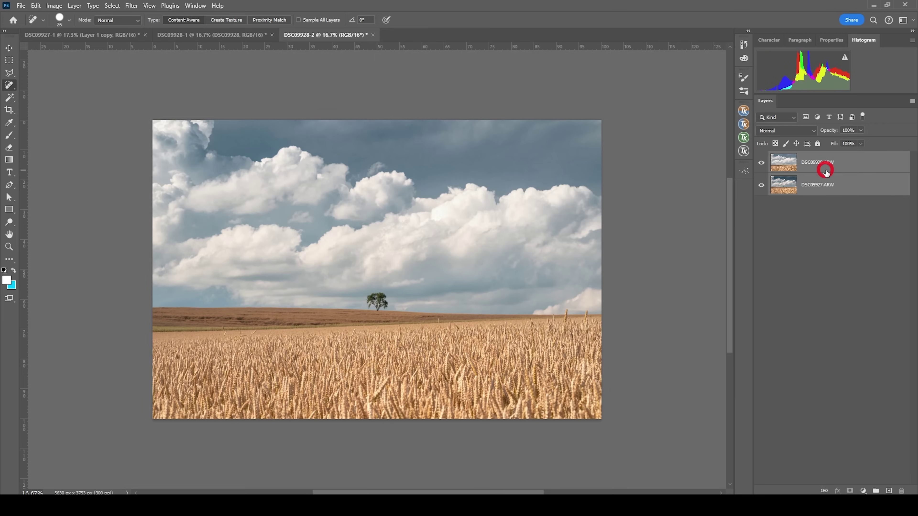
- Auto-align the two layers using Auto projection
click(38, 6)
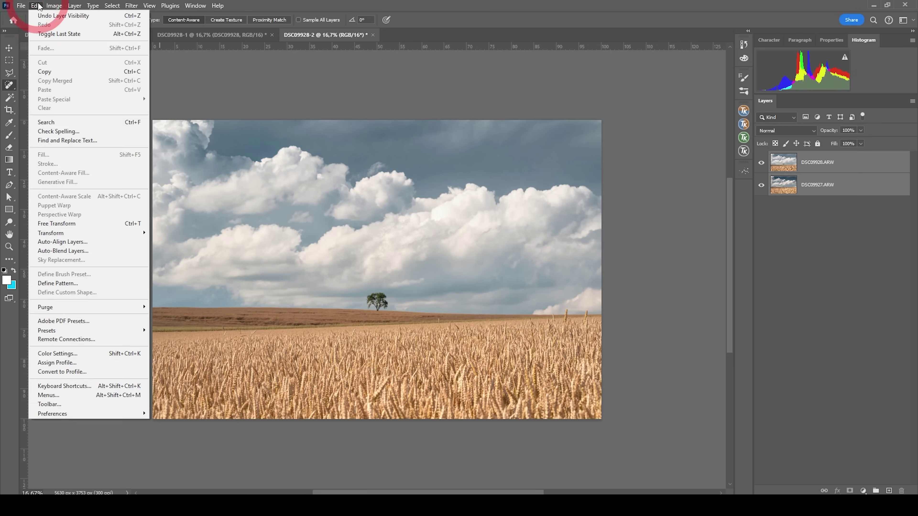
click(81, 242)
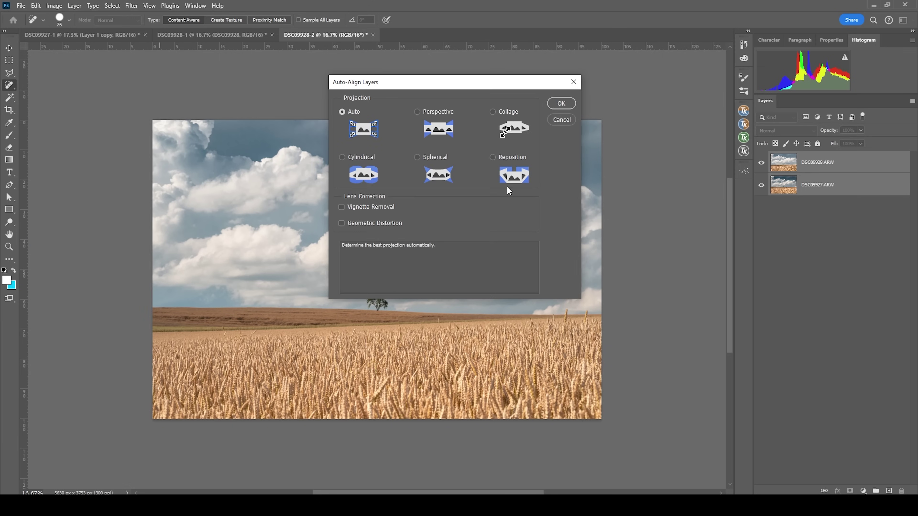
click(562, 103)
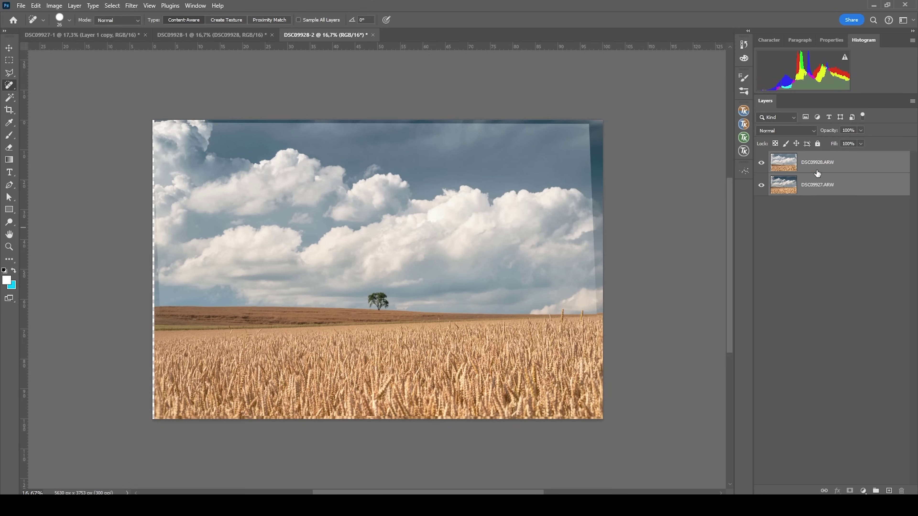
- Toggle the DSC09928 layer to check alignment, then give it a black mask hiding it
click(806, 167)
click(763, 164)
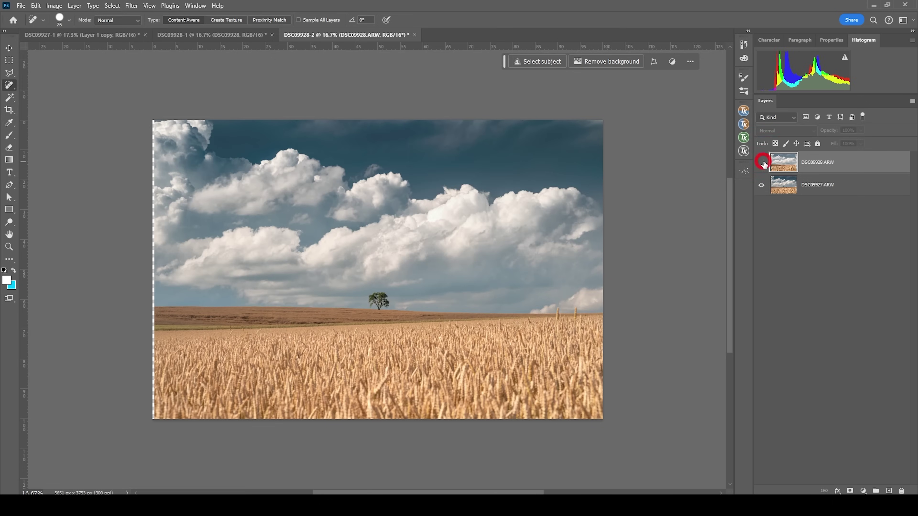
click(762, 164)
click(763, 164)
click(763, 164)
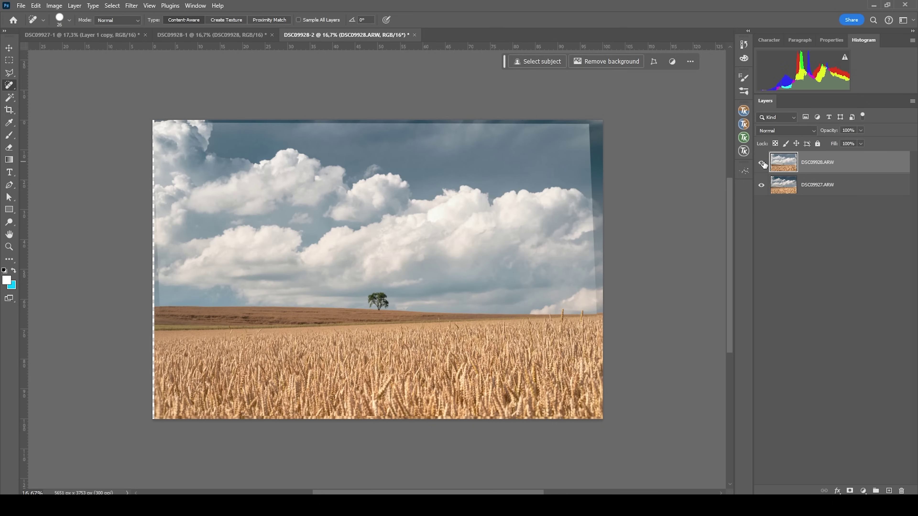
alt+click(851, 491)
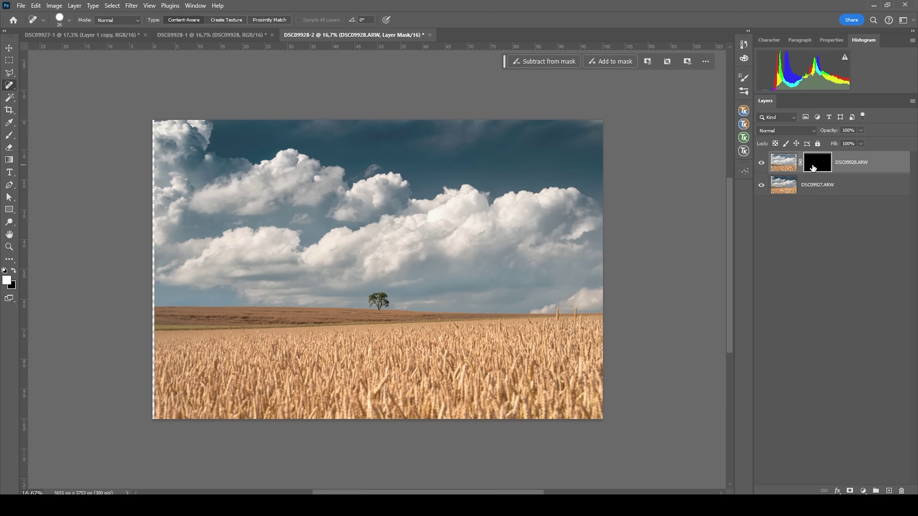
- Paint white into the DSC09928 mask with a 458-px brush to reveal the foreground wheat
key(b)
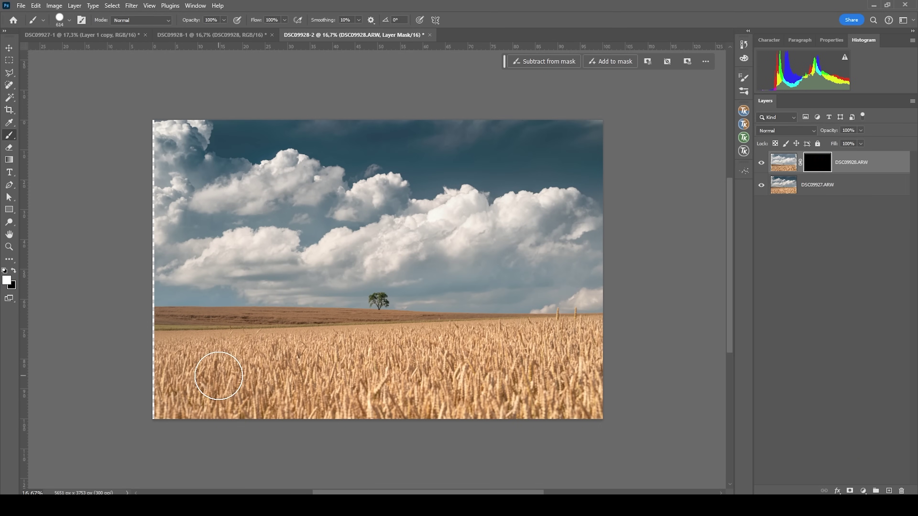
mouse_move(220, 376)
mouse_down()
mouse_move(204, 419)
mouse_move(193, 415)
mouse_move(209, 417)
mouse_move(242, 402)
mouse_move(172, 398)
mouse_move(183, 391)
mouse_move(157, 386)
mouse_move(170, 375)
mouse_move(164, 361)
mouse_move(236, 353)
mouse_move(313, 396)
mouse_move(308, 409)
mouse_move(416, 401)
mouse_move(350, 397)
mouse_move(300, 352)
mouse_move(361, 347)
mouse_move(398, 351)
mouse_move(392, 410)
mouse_move(423, 375)
mouse_move(422, 355)
mouse_move(407, 351)
mouse_move(433, 349)
mouse_move(427, 373)
mouse_move(438, 350)
mouse_move(481, 343)
mouse_move(460, 347)
mouse_move(417, 401)
mouse_move(453, 411)
mouse_move(485, 408)
mouse_move(470, 395)
mouse_move(515, 342)
mouse_move(570, 342)
mouse_move(530, 379)
mouse_move(589, 416)
mouse_move(373, 400)
mouse_up()
scroll(344, 269, up, 1)
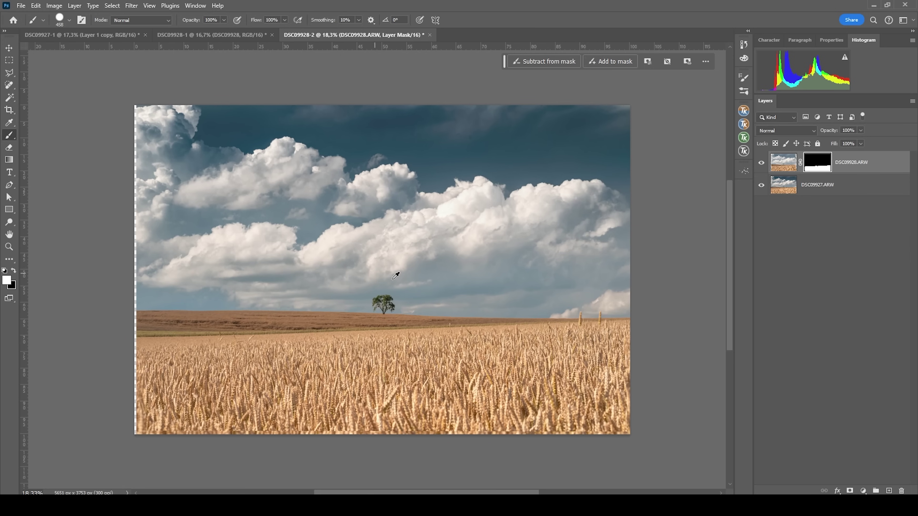
scroll(395, 267, up, 1)
scroll(470, 295, down, 1)
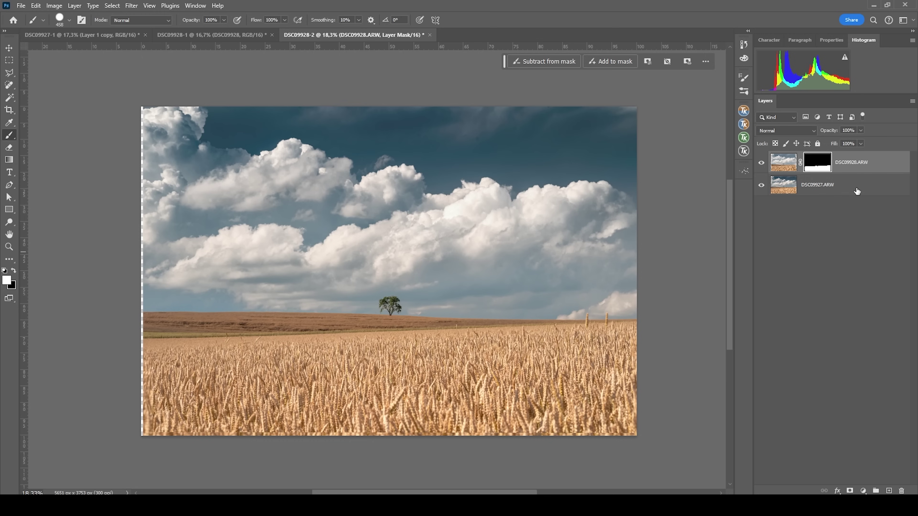
key(c)
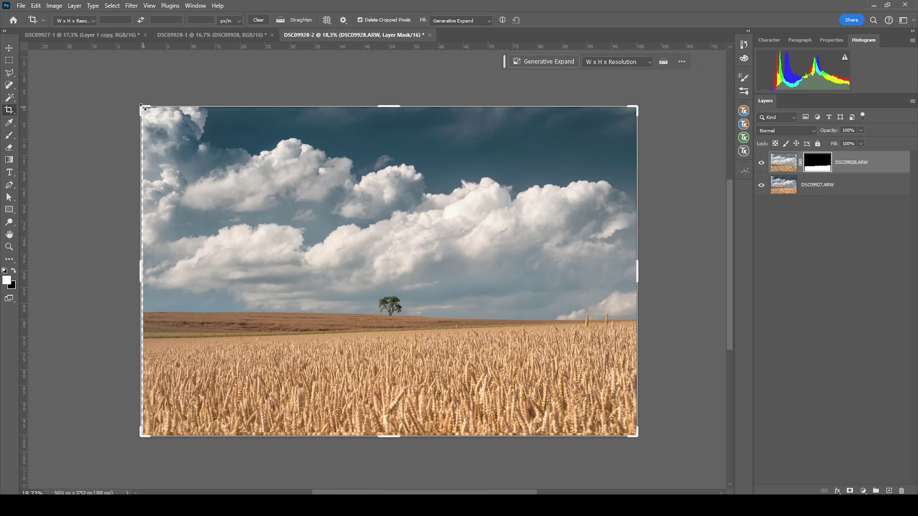
- Crop slightly tighter to trim the ragged alignment edges, then stamp visible layers into Layer 1
drag(140, 106, 157, 115)
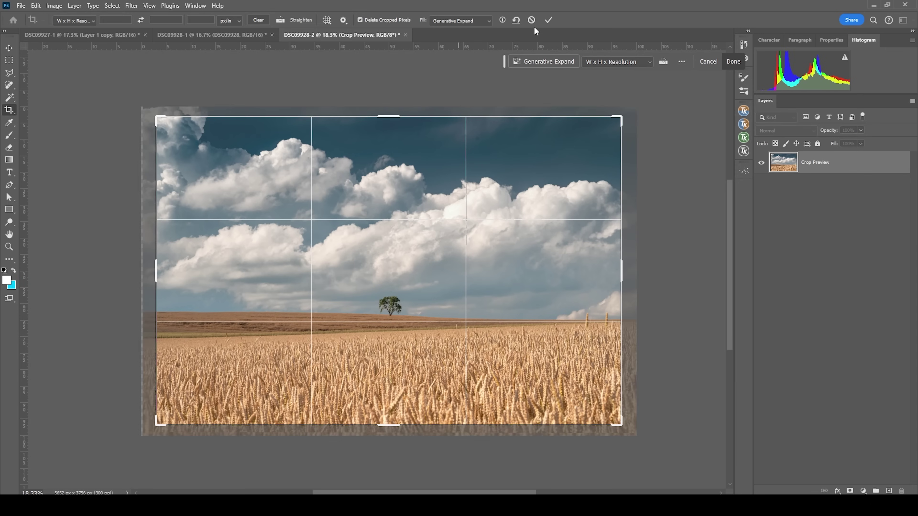
click(547, 21)
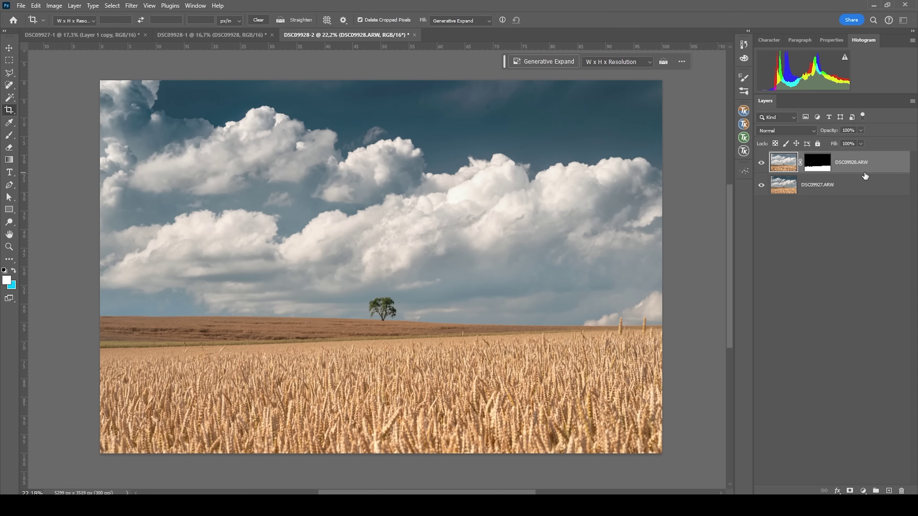
key(ctrl+shift+alt+e)
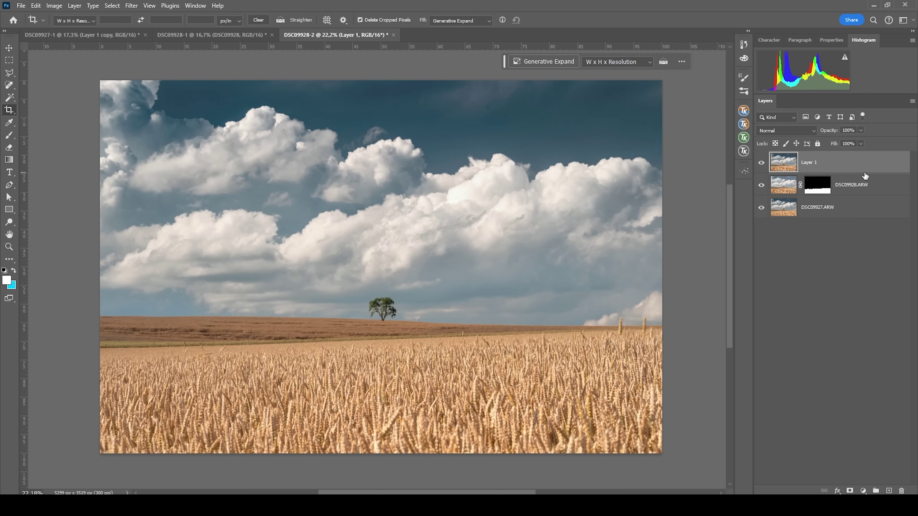
- Enlarge the Spot Healing Brush and heal the small blemish in the sky
click(9, 86)
scroll(532, 100, up, 5)
scroll(372, 135, up, 2)
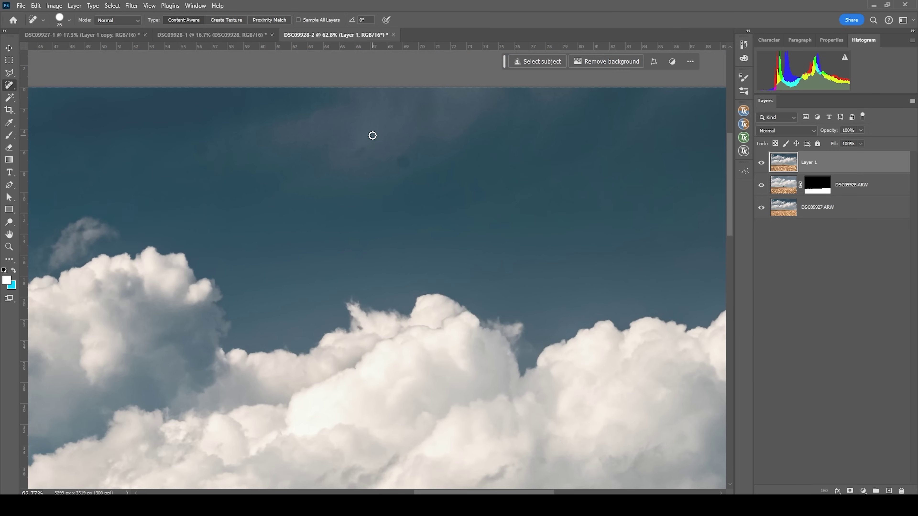
alt+right_click(236, 154)
click(114, 153)
scroll(426, 148, down, 5)
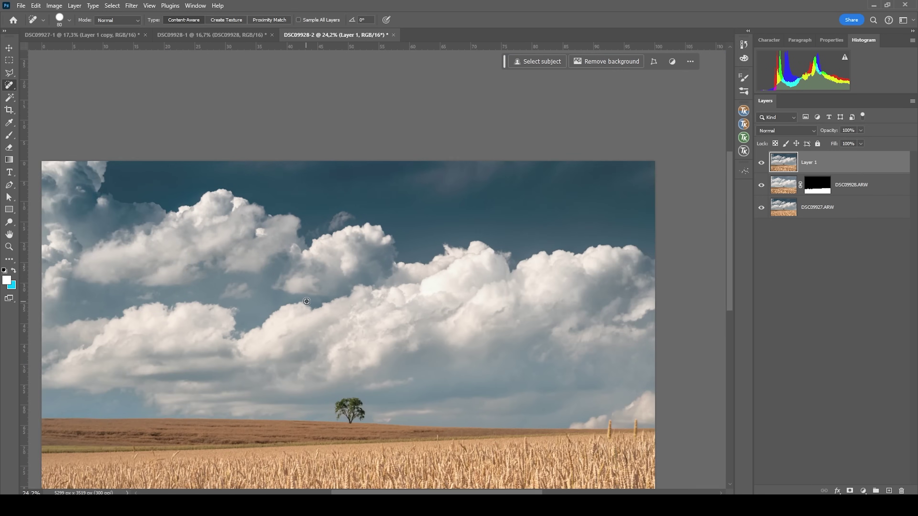
scroll(306, 302, down, 1)
scroll(448, 375, up, 2)
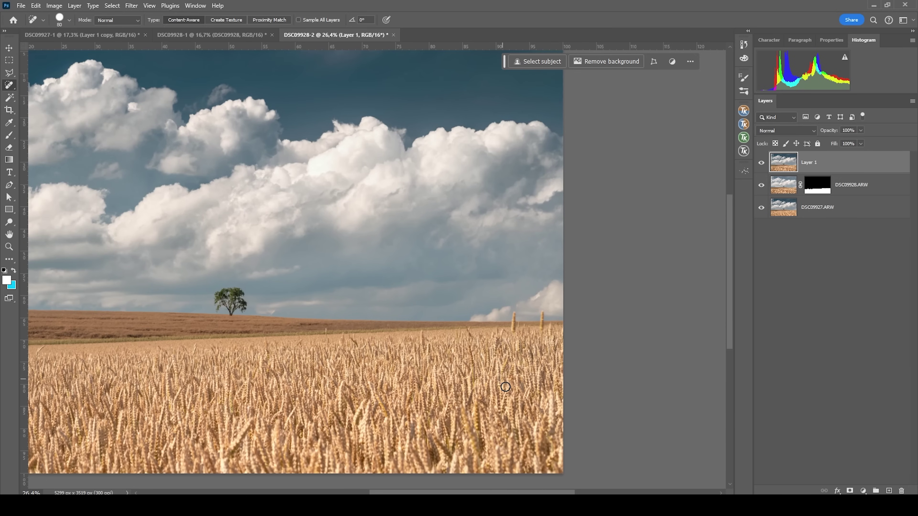
scroll(505, 387, left, 2)
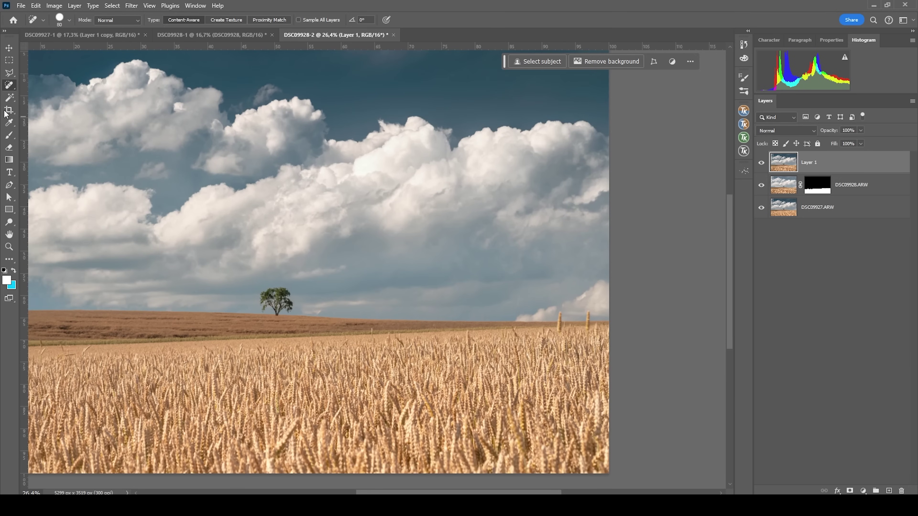
- Switch to the Remove Tool and paint over three tall stray wheat stalks
right_click(6, 88)
click(72, 118)
scroll(596, 341, up, 4)
mouse_move(500, 341)
mouse_down()
mouse_move(530, 339)
mouse_move(527, 294)
mouse_up()
drag(593, 352, 597, 291)
scroll(551, 363, down, 1)
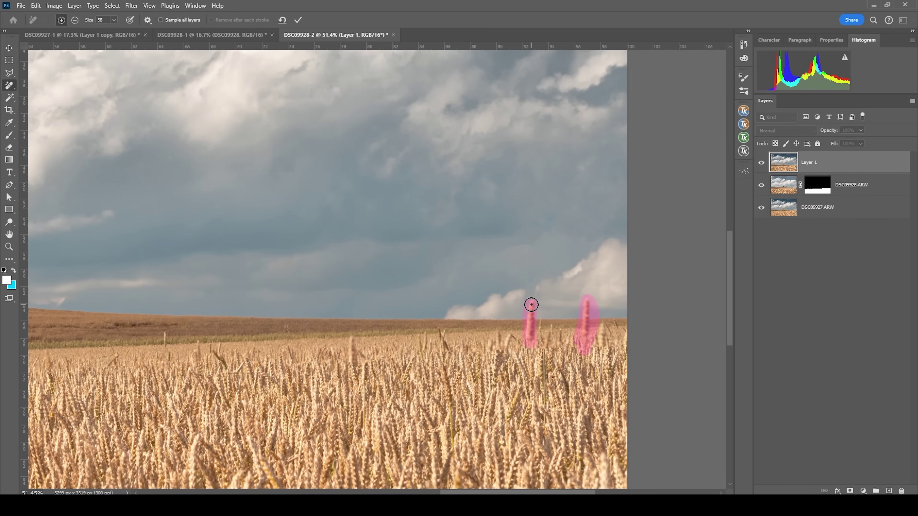
scroll(527, 352, down, 1)
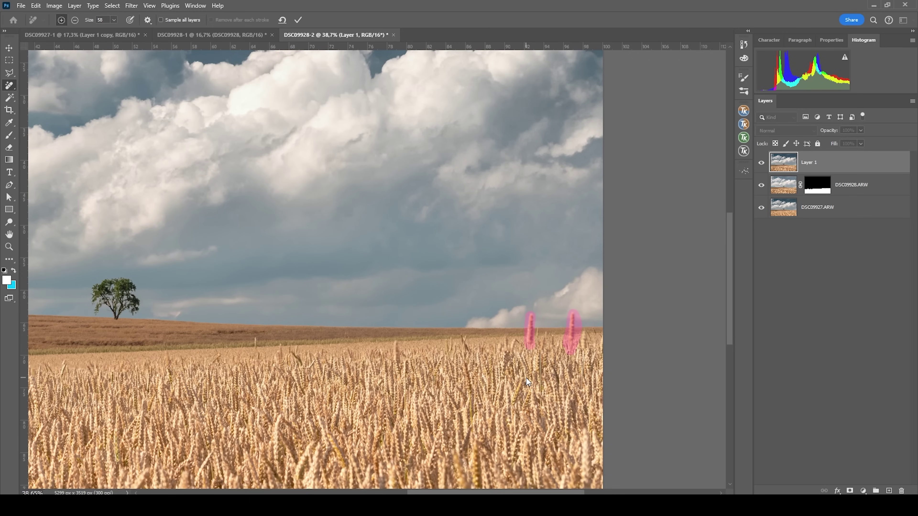
scroll(251, 327, up, 2)
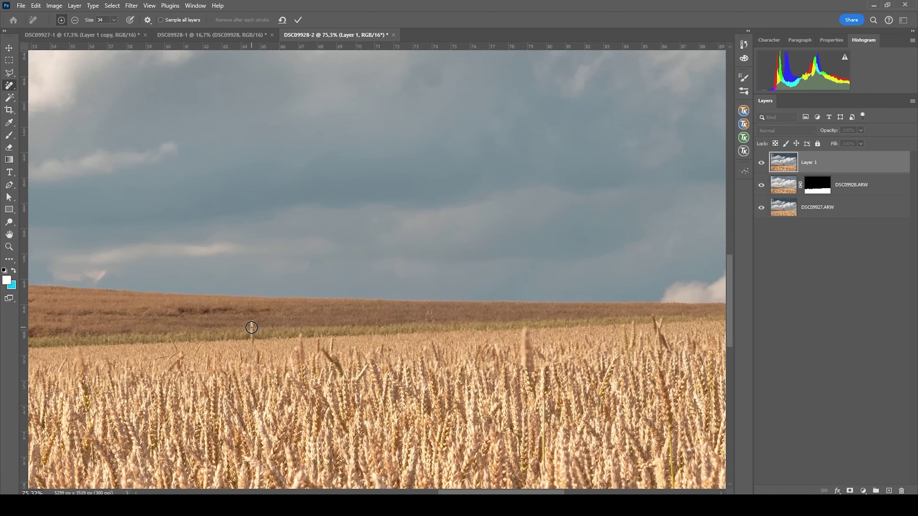
drag(252, 327, 252, 341)
- Paint removal strokes over the dark streaks in the distant field left of the tree
scroll(262, 307, left, 5)
scroll(263, 308, right, 1)
scroll(262, 308, up, 1)
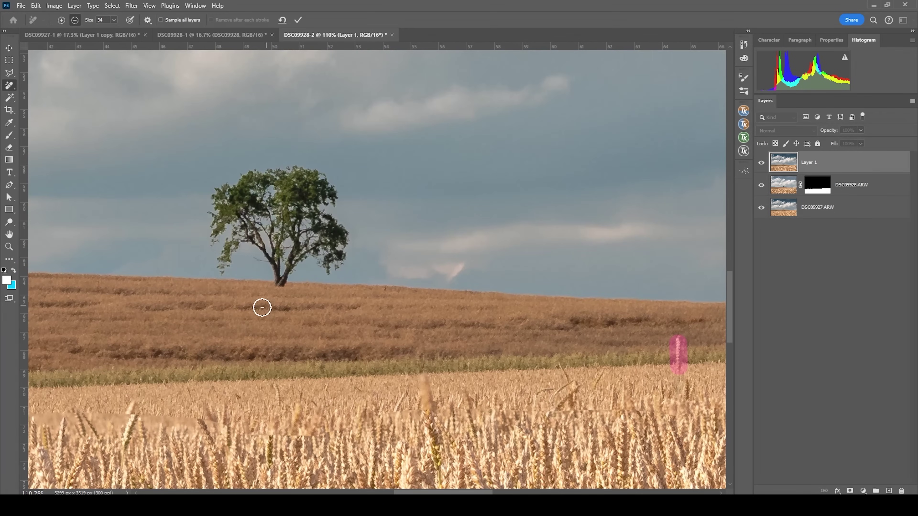
drag(135, 309, 357, 308)
drag(62, 289, 170, 294)
scroll(123, 312, left, 1)
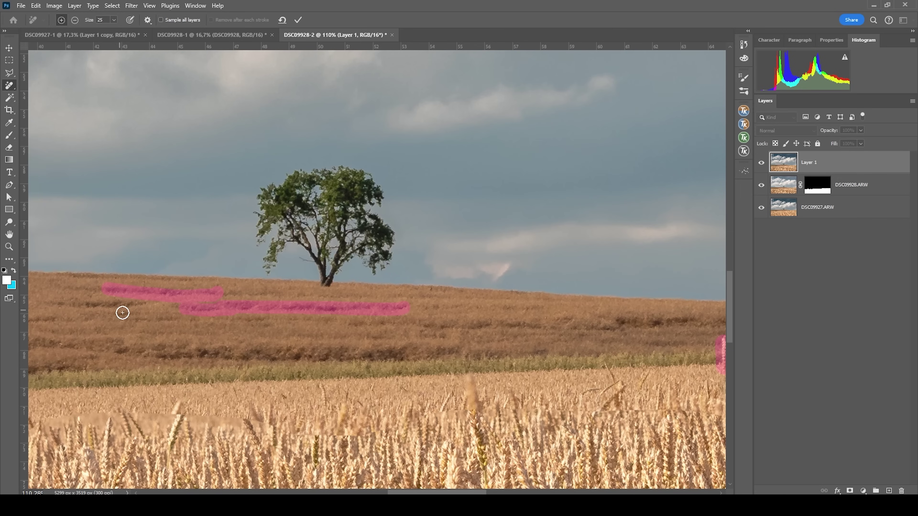
drag(50, 304, 146, 303)
- Mark the long dark streak right of the tree and the streak at the field's left edge
scroll(590, 337, right, 2)
click(340, 325)
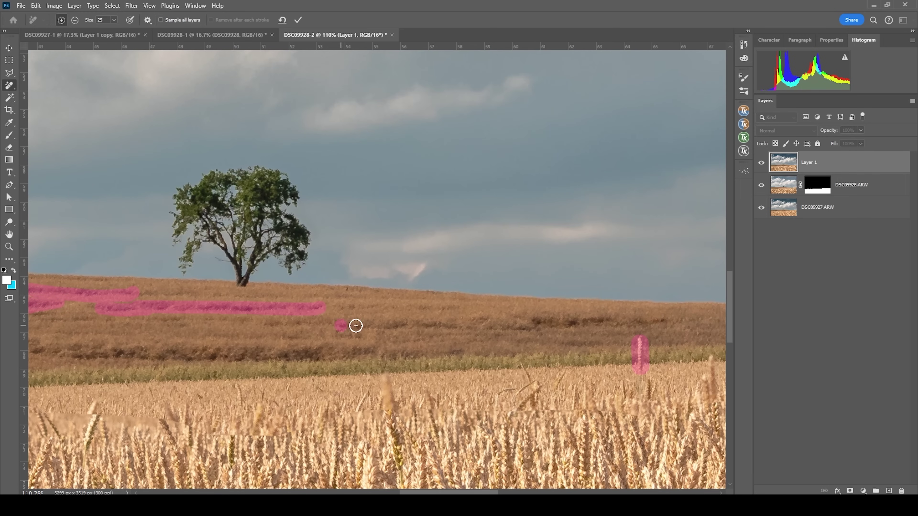
drag(356, 325, 651, 322)
scroll(530, 297, left, 20)
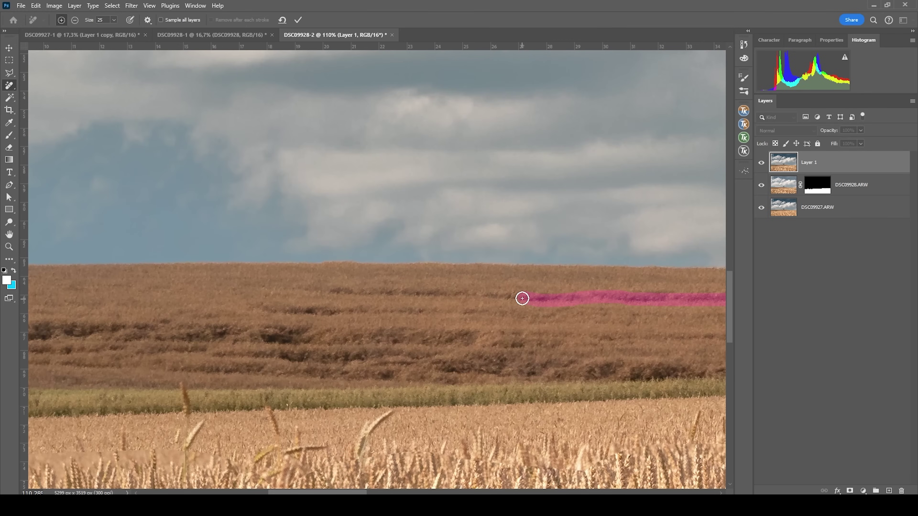
mouse_move(522, 298)
mouse_down()
mouse_move(313, 286)
mouse_move(329, 311)
mouse_move(277, 312)
mouse_move(370, 315)
mouse_move(257, 308)
mouse_up()
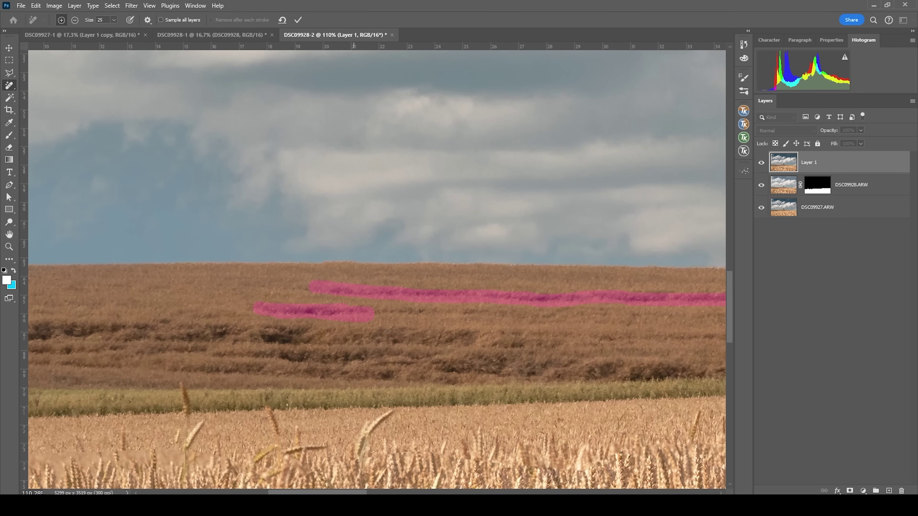
scroll(325, 478, left, 8)
mouse_move(269, 293)
mouse_down()
mouse_move(209, 293)
mouse_move(276, 297)
mouse_move(224, 271)
mouse_move(262, 272)
mouse_up()
- Trim and extend marks over the remaining distant-field streaks, then apply the removal
key(alt)
scroll(251, 338, down, 2)
drag(239, 338, 334, 330)
scroll(455, 361, right, 3)
drag(449, 352, 505, 351)
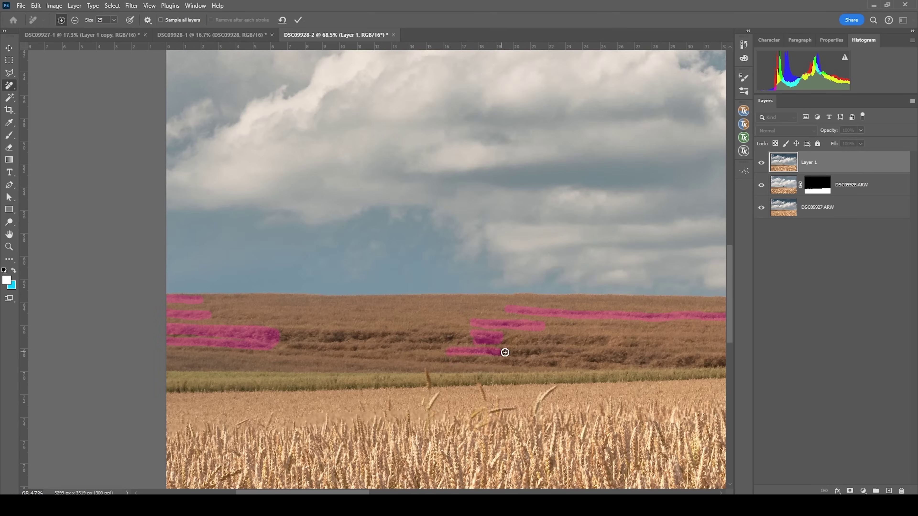
scroll(556, 369, down, 2)
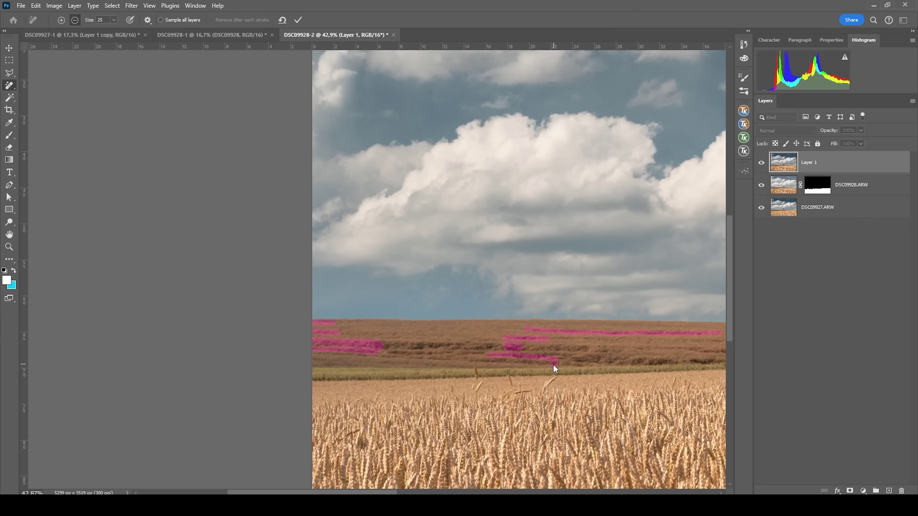
click(298, 21)
- Reselect the Remove Tool, mark the remaining dark bands across the field and near the tree, and apply
scroll(174, 275, up, 3)
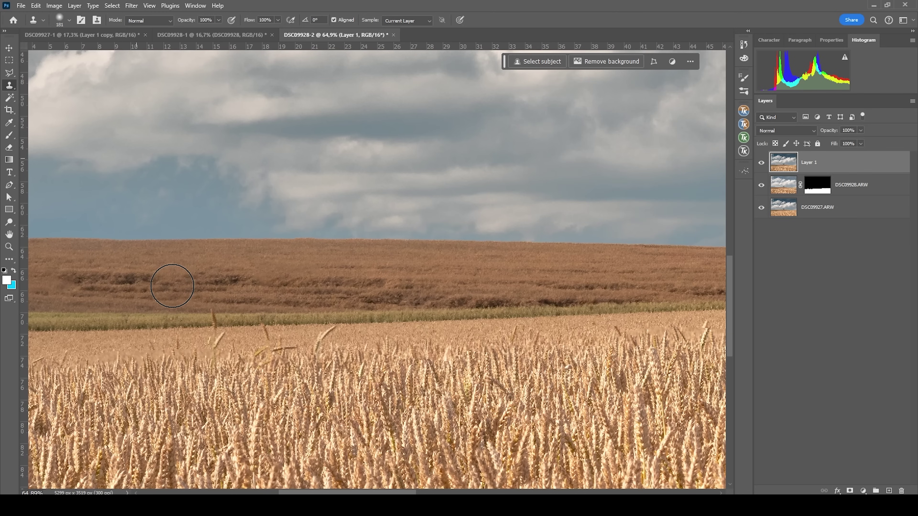
key(s)
right_click(11, 86)
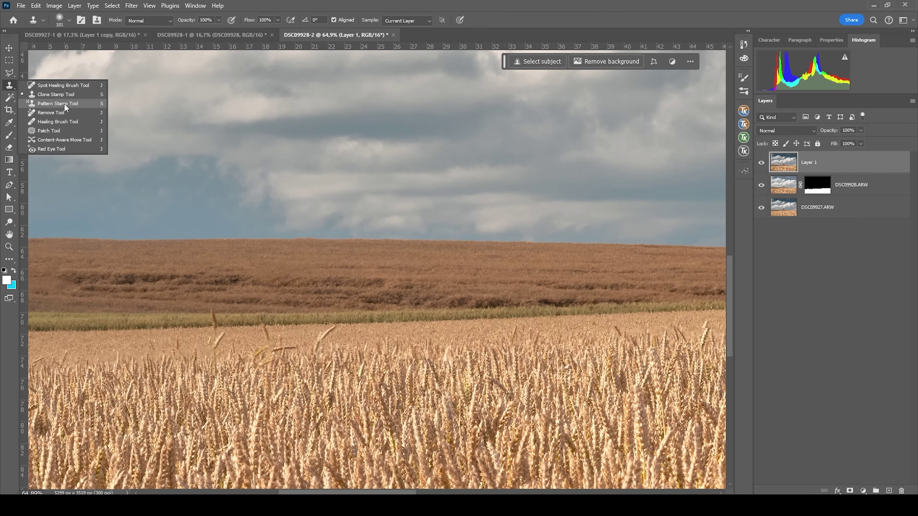
click(65, 115)
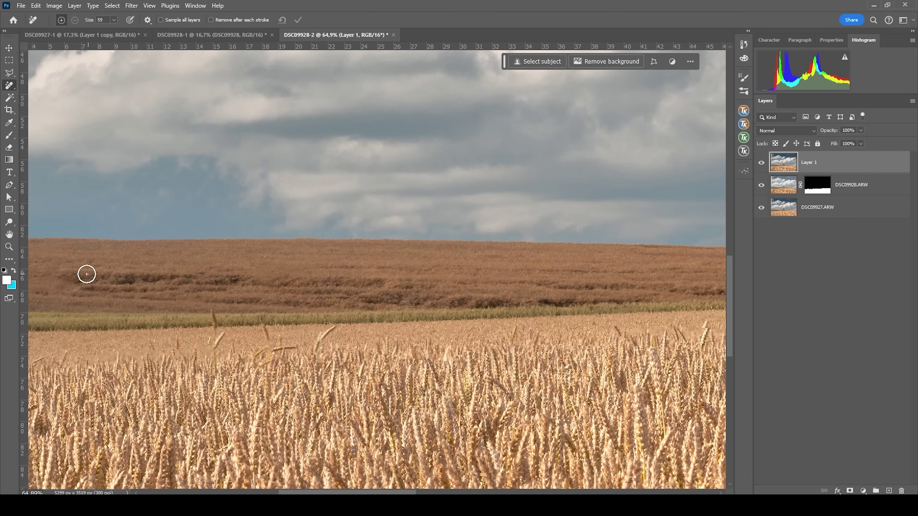
mouse_move(65, 277)
mouse_down()
mouse_move(350, 301)
mouse_move(533, 301)
mouse_up()
scroll(362, 275, right, 5)
drag(396, 291, 499, 284)
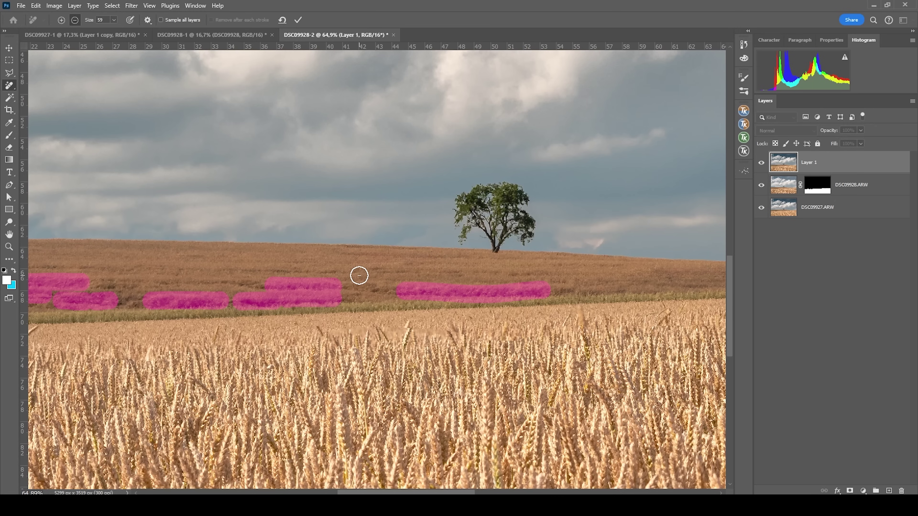
scroll(359, 276, down, 3)
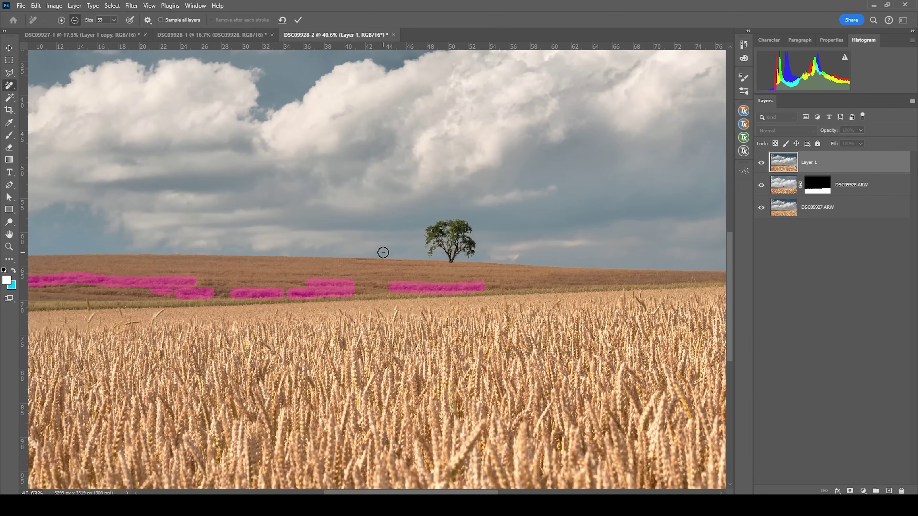
scroll(381, 253, down, 4)
scroll(437, 274, up, 2)
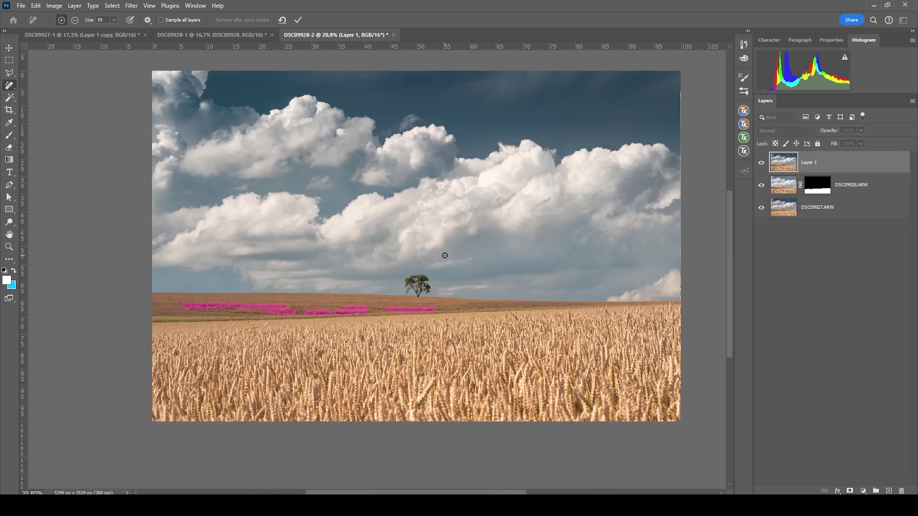
scroll(425, 124, right, 1)
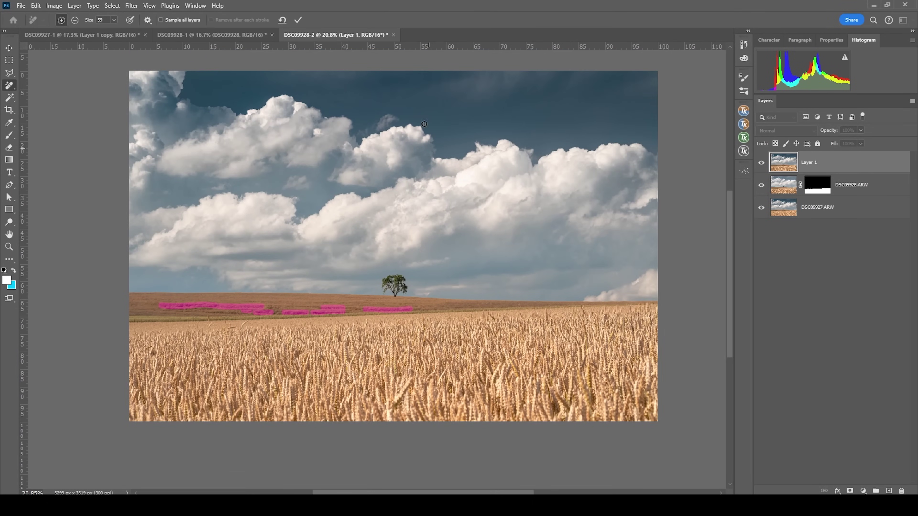
click(298, 20)
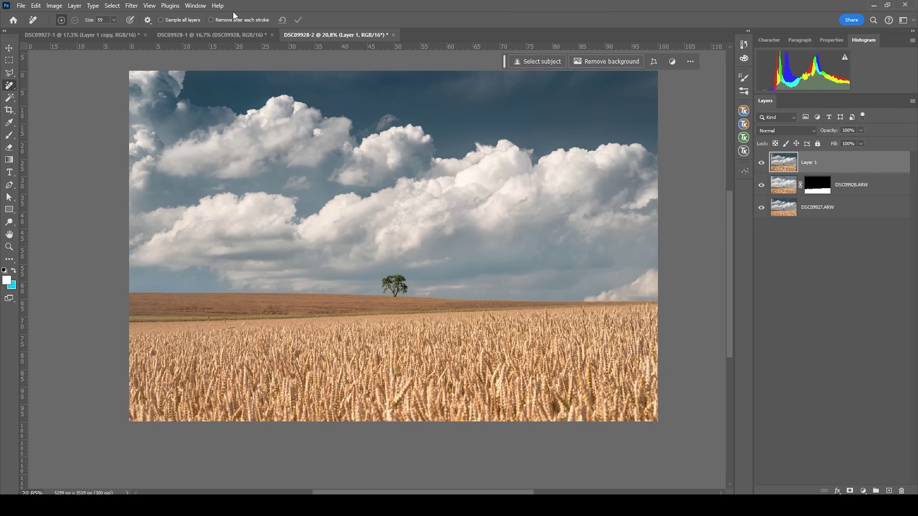
scroll(344, 313, up, 1)
scroll(397, 311, right, 1)
scroll(434, 310, up, 1)
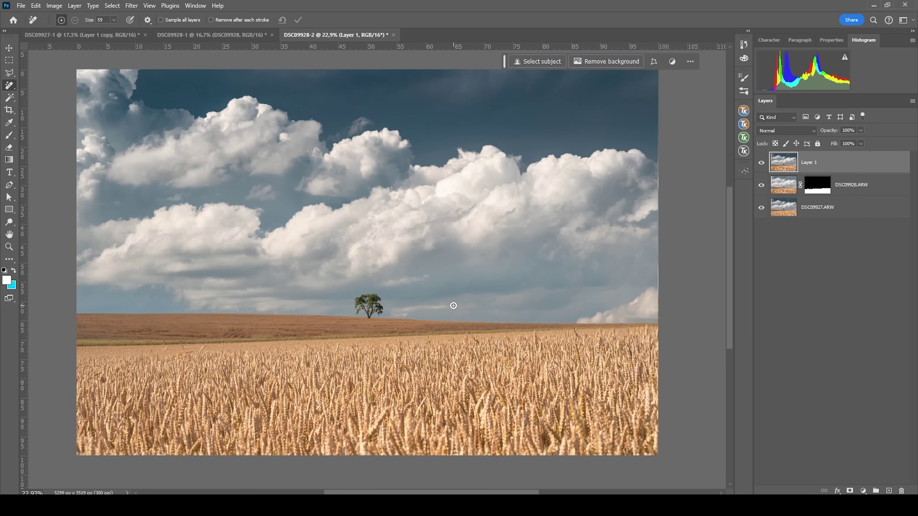
scroll(458, 309, down, 1)
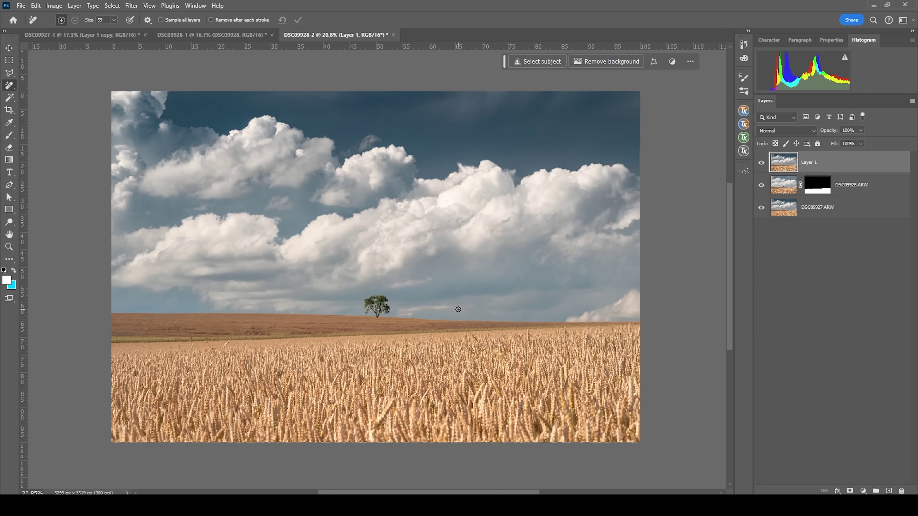